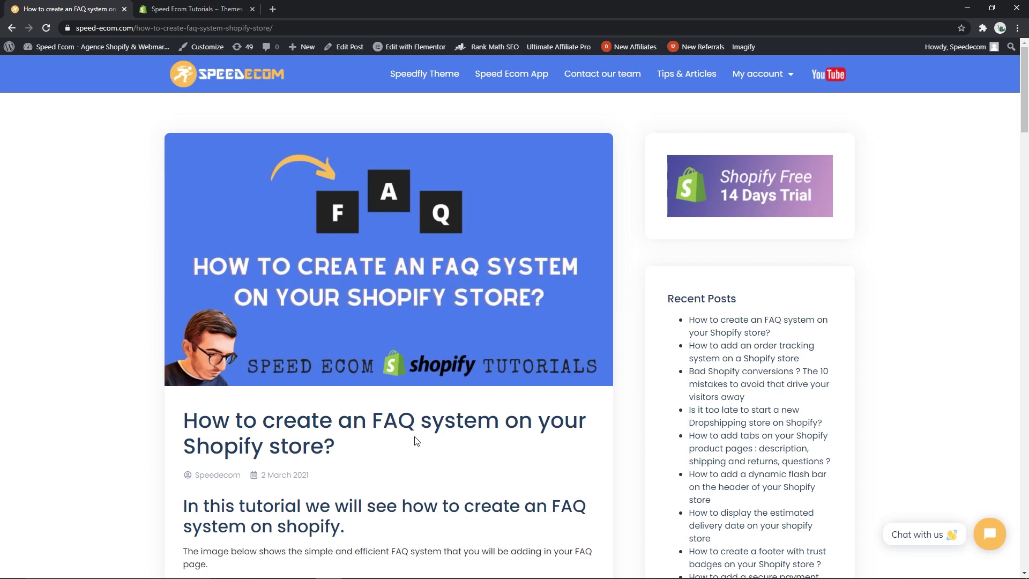
# Select the tutorial's full FAQ code block, from <style to </form>, for copying
pyautogui.scroll(-7, 417, 441)
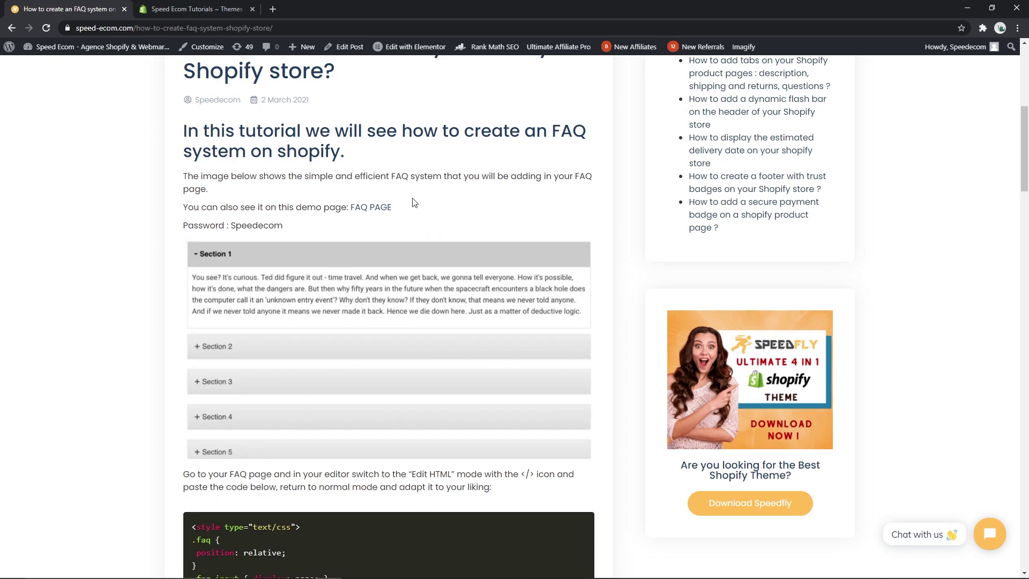
pyautogui.scroll(-4, 413, 202)
pyautogui.scroll(-2, 412, 202)
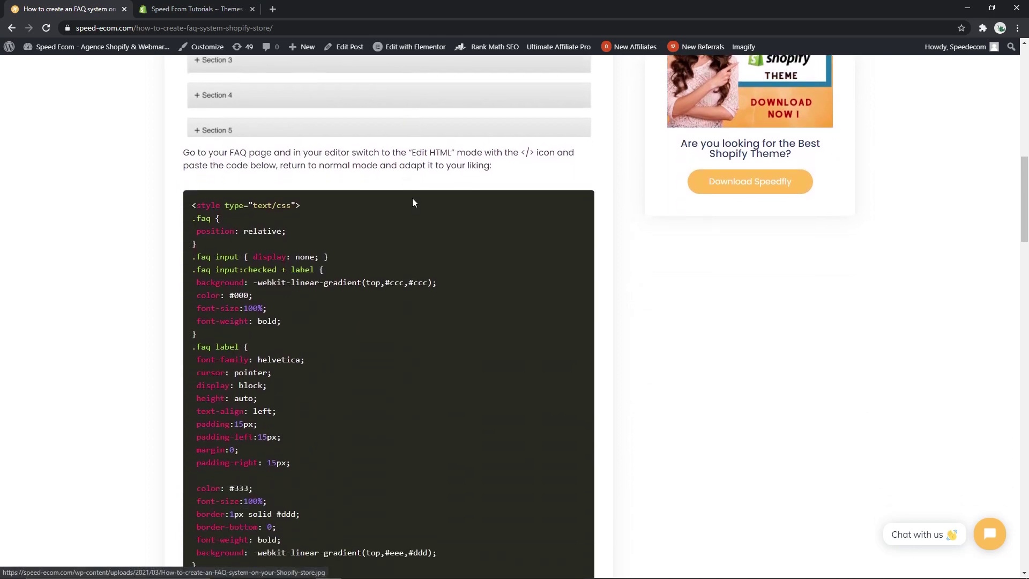
pyautogui.scroll(-1, 412, 202)
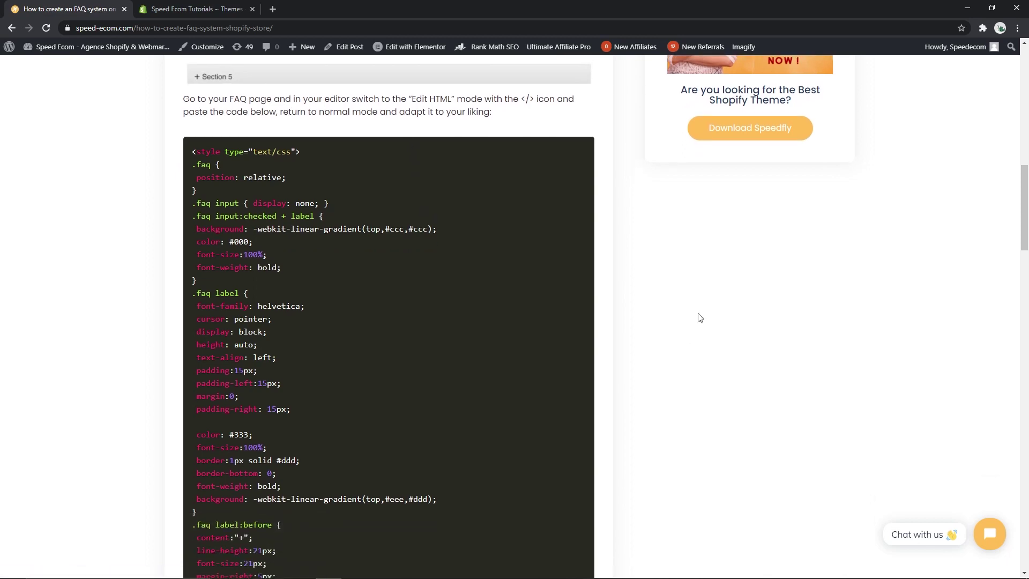
pyautogui.moveTo(191, 153); pyautogui.dragTo(270, 468)
pyautogui.scroll(-10, 264, 231)
pyautogui.scroll(-14, 273, 293)
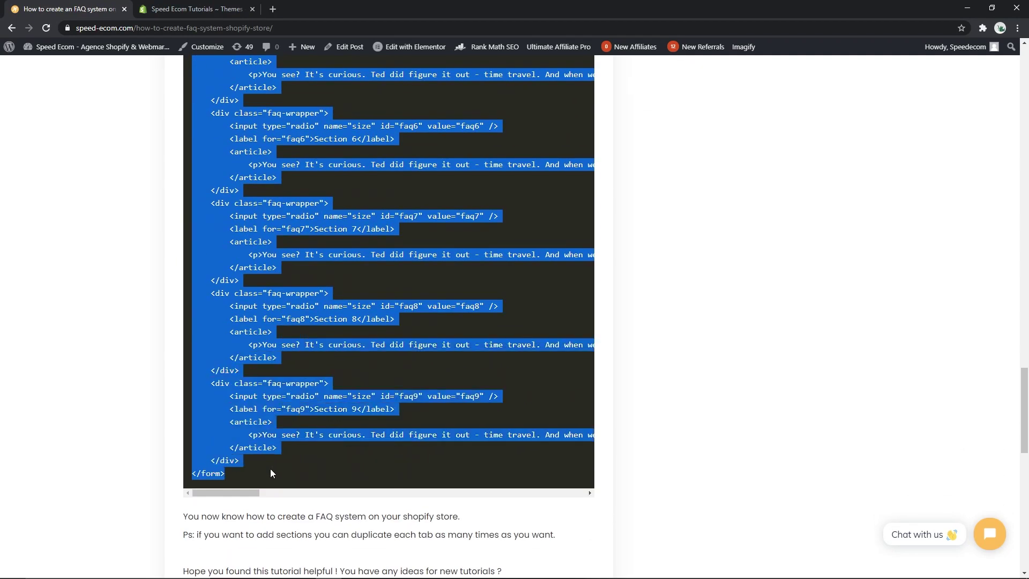
pyautogui.click(164, 9)
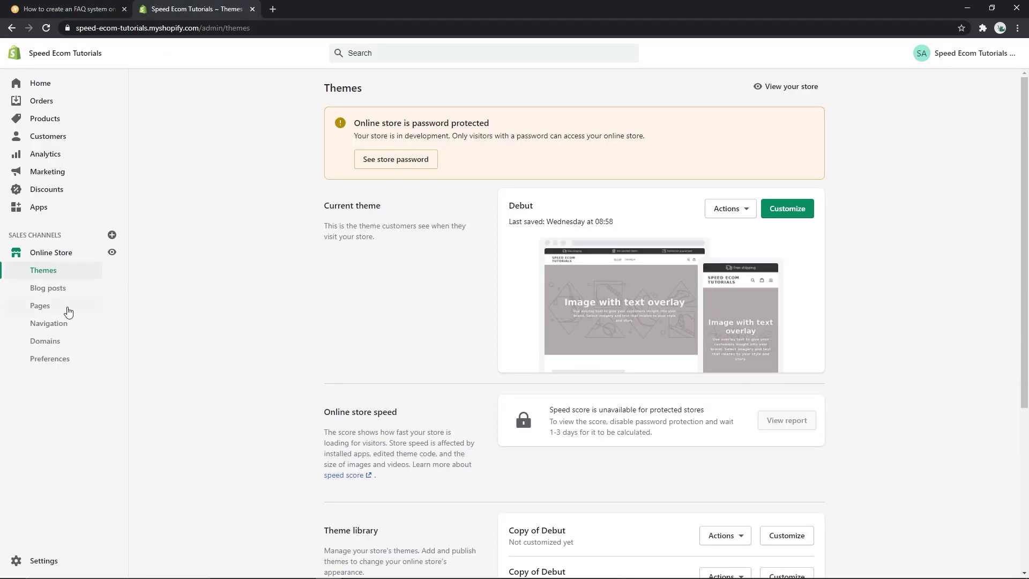
# Paste the copied FAQ code into the FAQ page's HTML source, save, and view it live
pyautogui.click(51, 306)
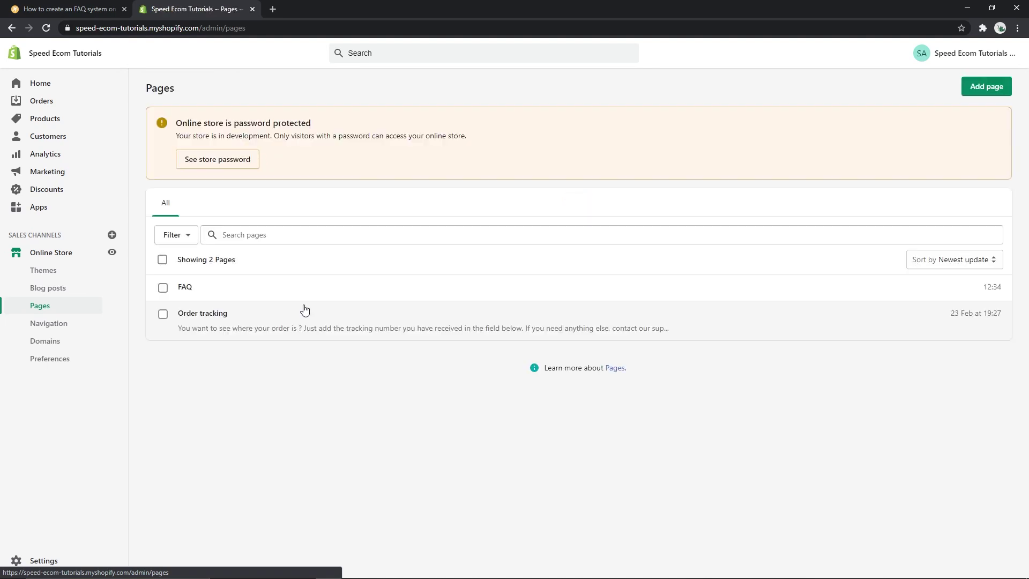
pyautogui.click(189, 294)
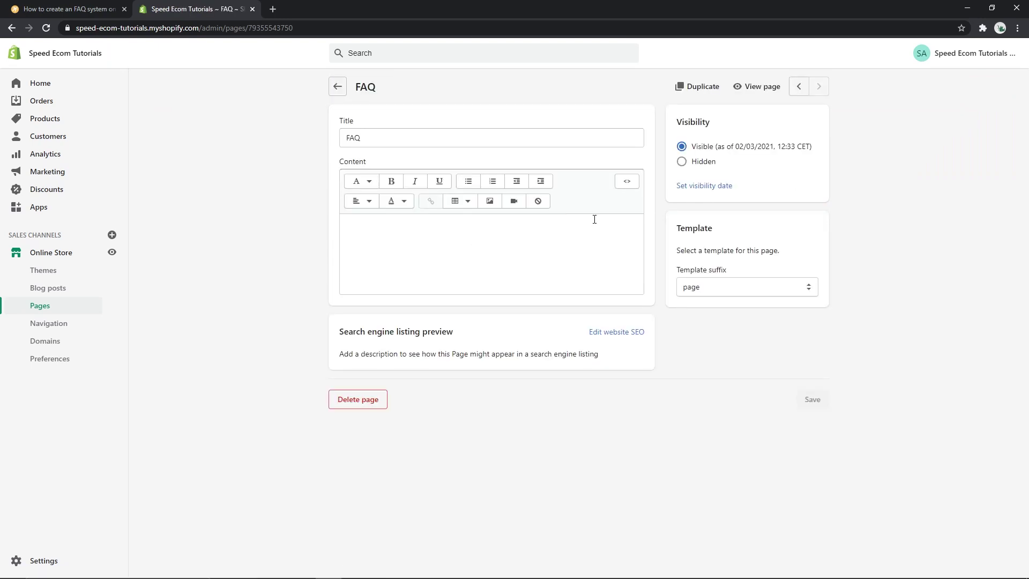
pyautogui.click(627, 182)
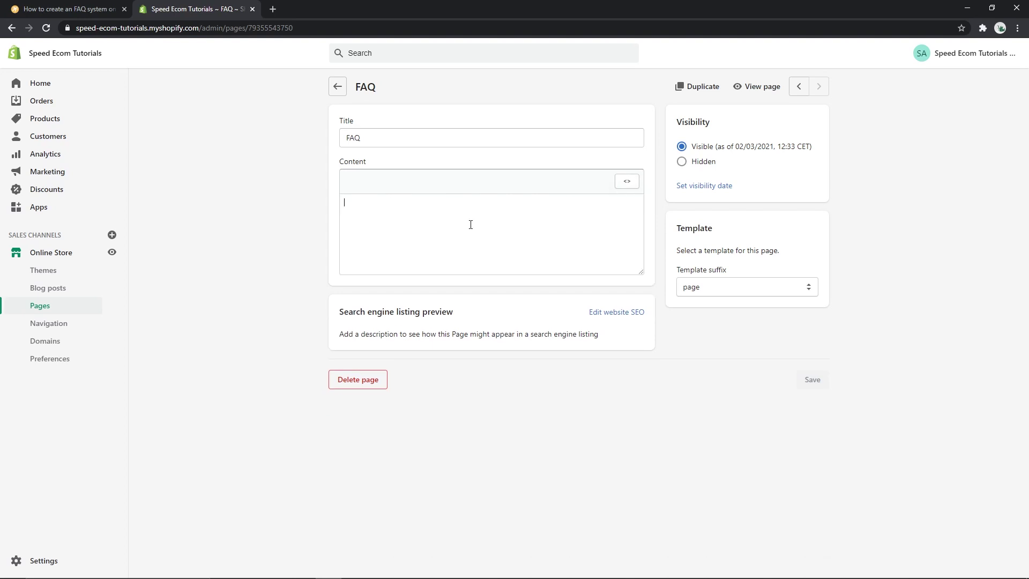
pyautogui.hotkey('ctrl', 'v')
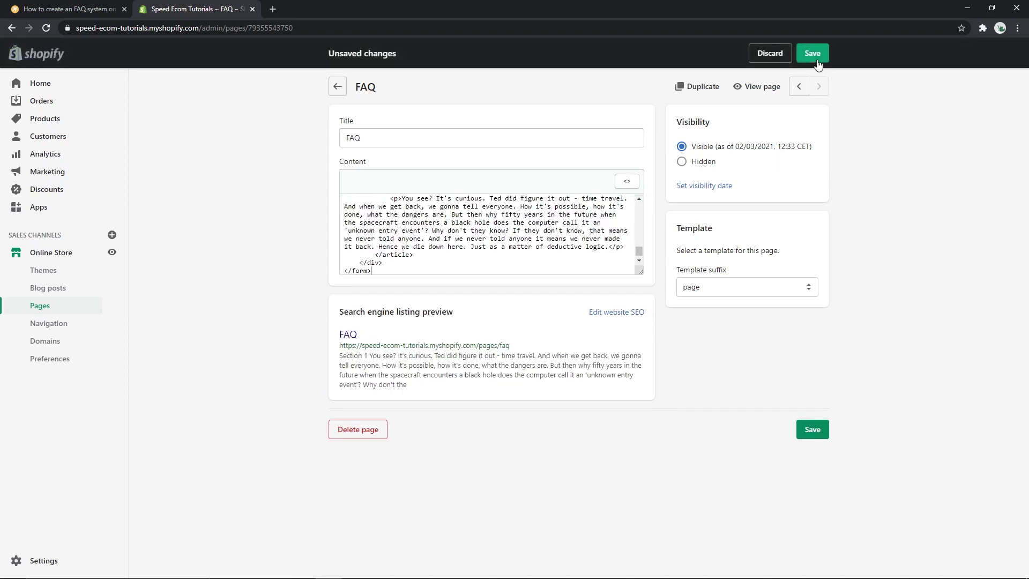
pyautogui.click(816, 60)
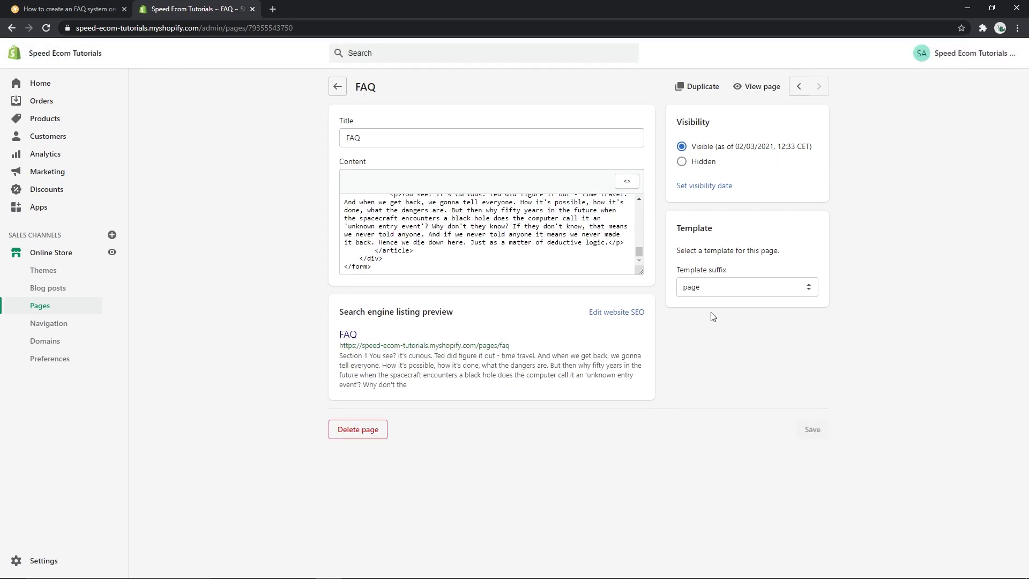
pyautogui.click(753, 86)
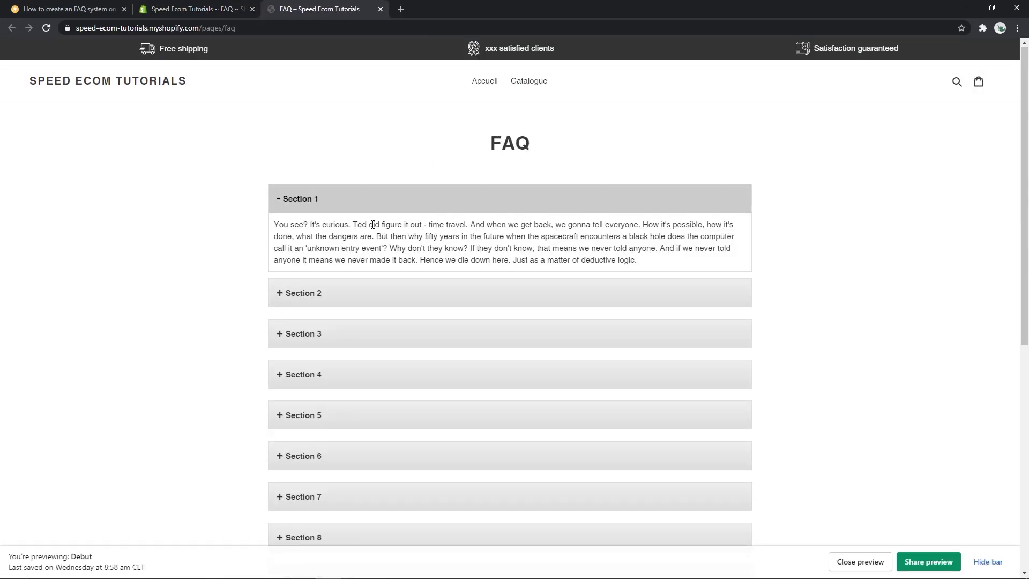
pyautogui.scroll(-3, 374, 231)
pyautogui.scroll(3, 372, 231)
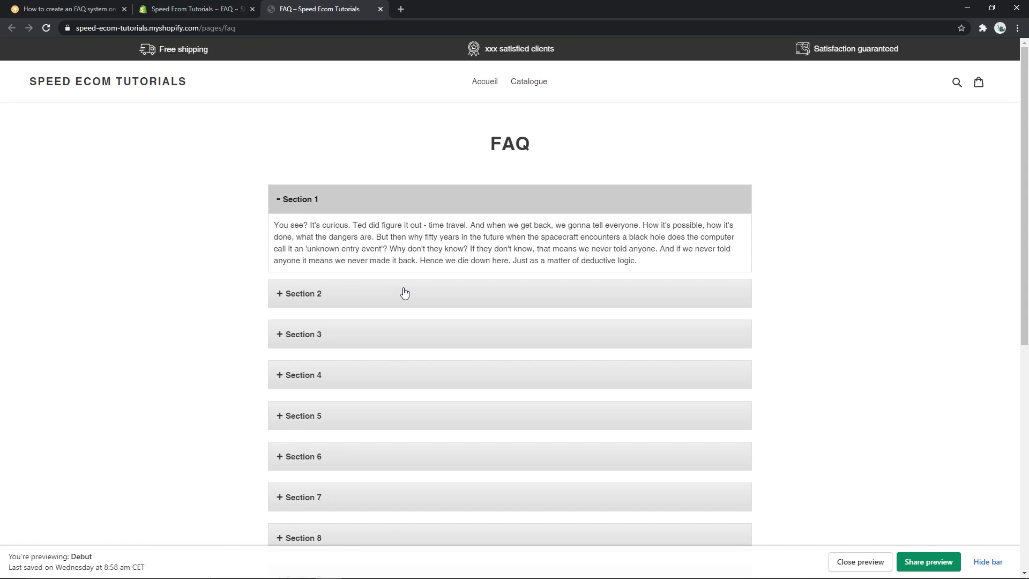
pyautogui.click(404, 293)
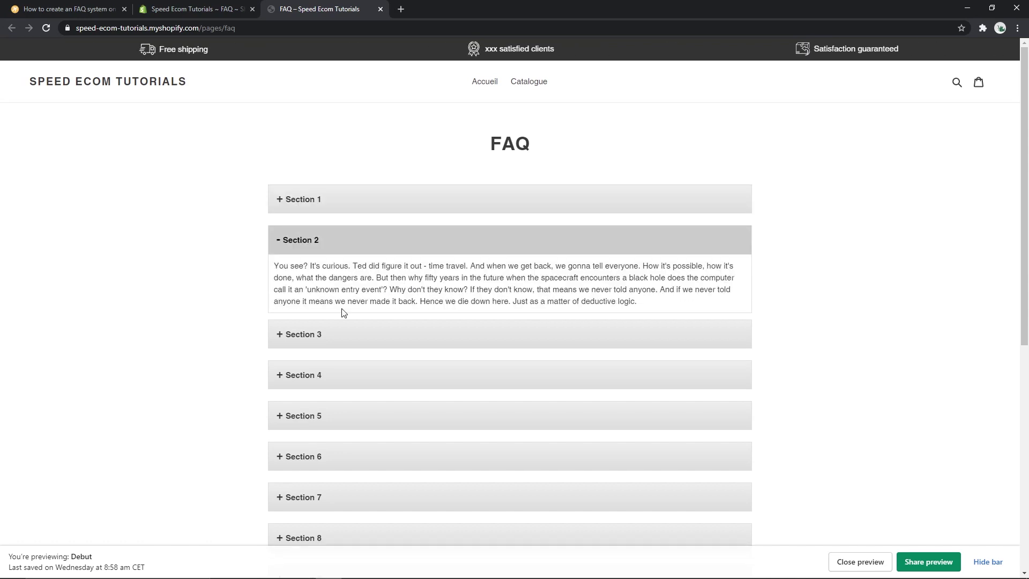
pyautogui.click(345, 337)
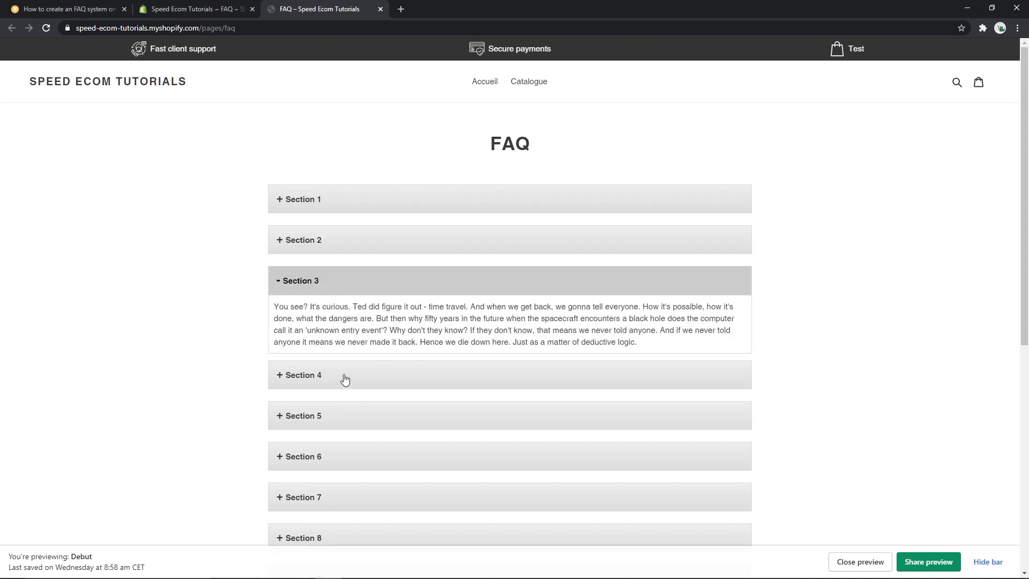
pyautogui.click(346, 378)
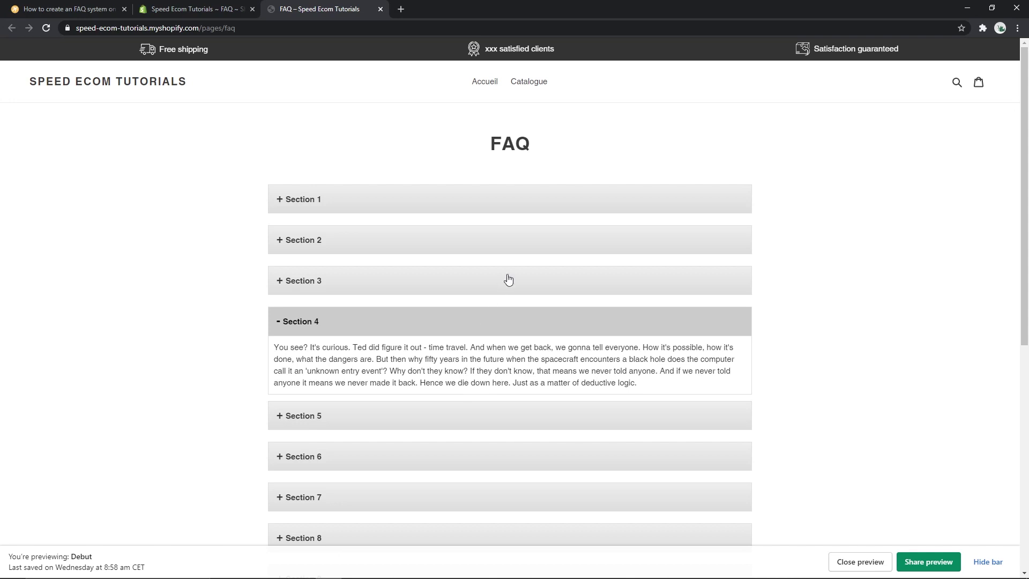
pyautogui.click(474, 205)
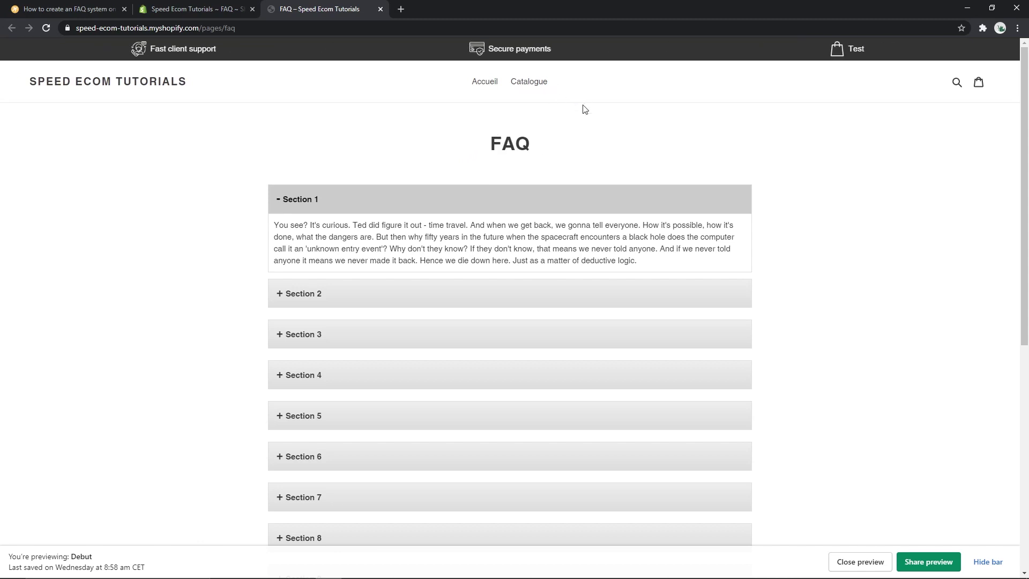
pyautogui.click(224, 9)
# Add a menu item linking to Pages > FAQ in Menu principal and save the menu
pyautogui.click(57, 324)
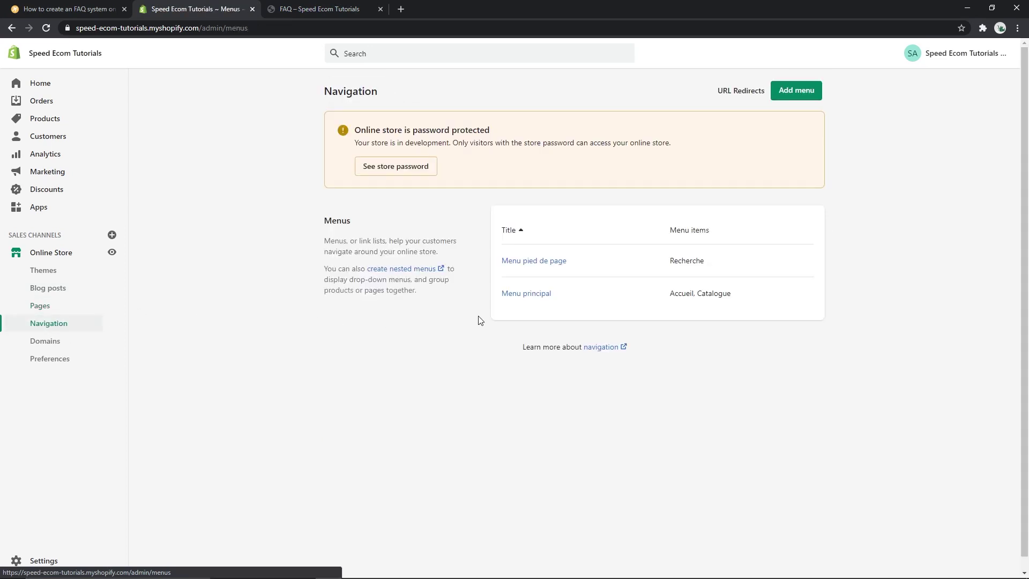
pyautogui.click(525, 294)
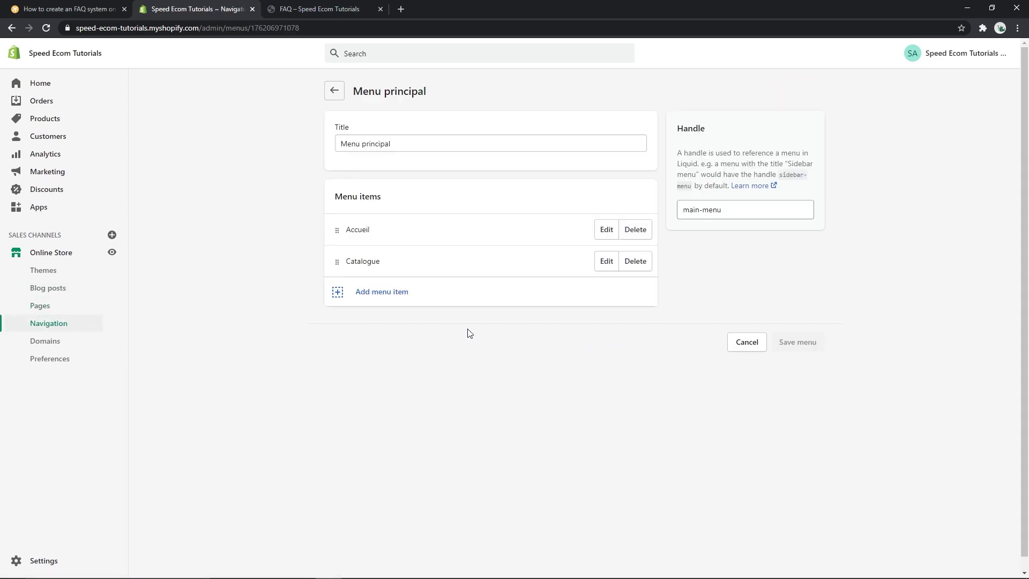
pyautogui.click(377, 295)
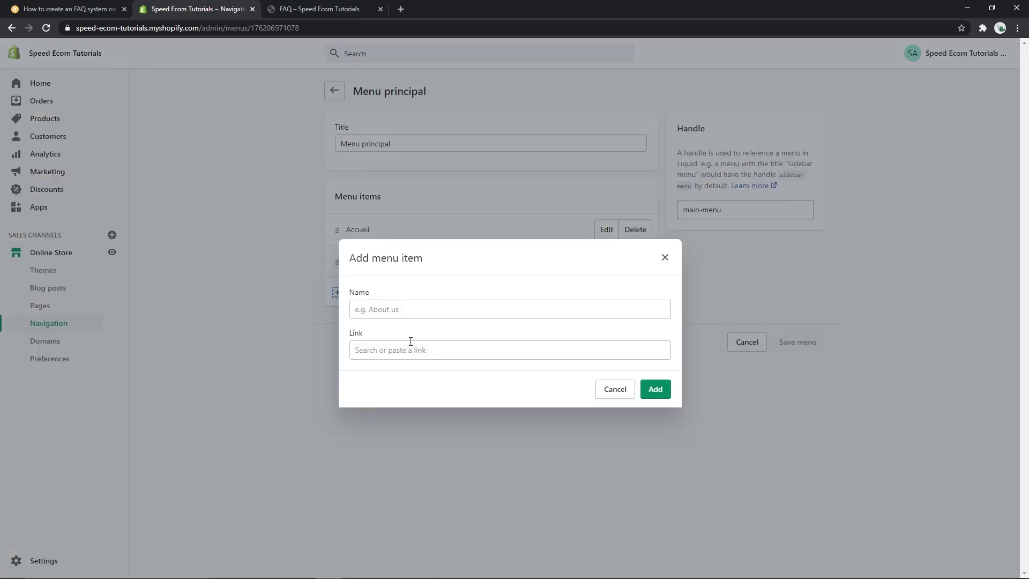
pyautogui.click(395, 346)
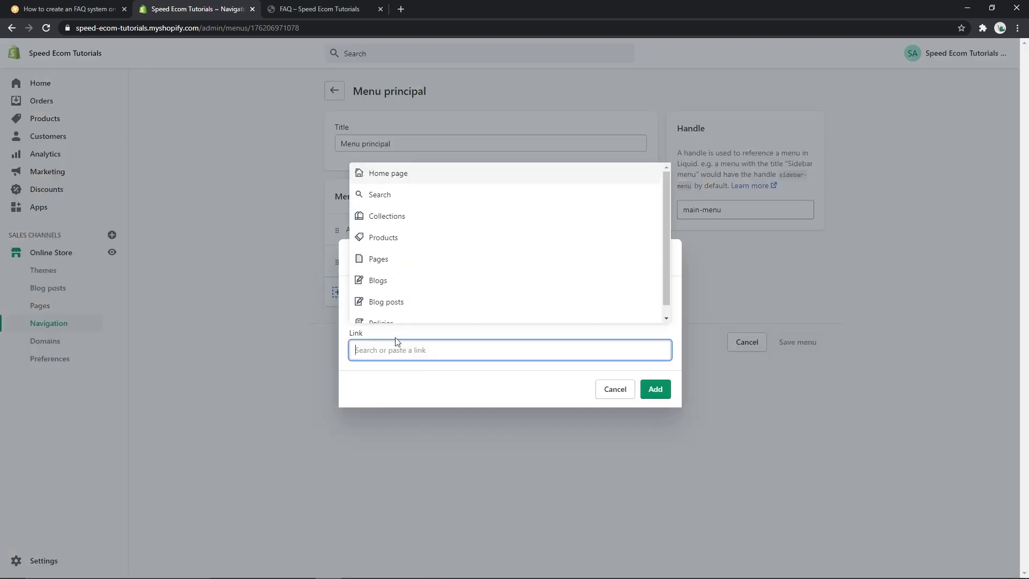
pyautogui.click(395, 259)
pyautogui.click(390, 302)
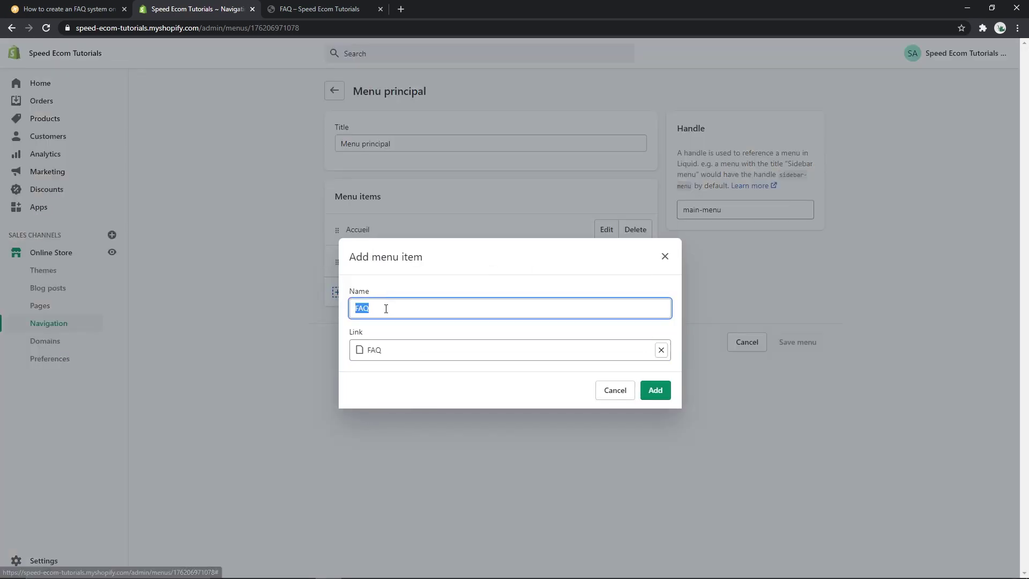
pyautogui.click(654, 394)
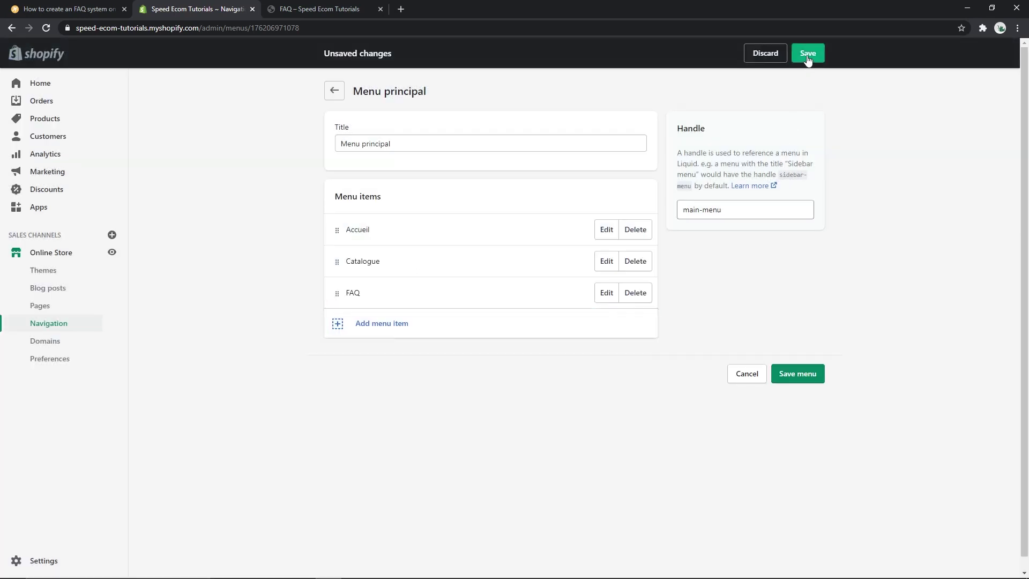
pyautogui.click(807, 53)
pyautogui.click(319, 9)
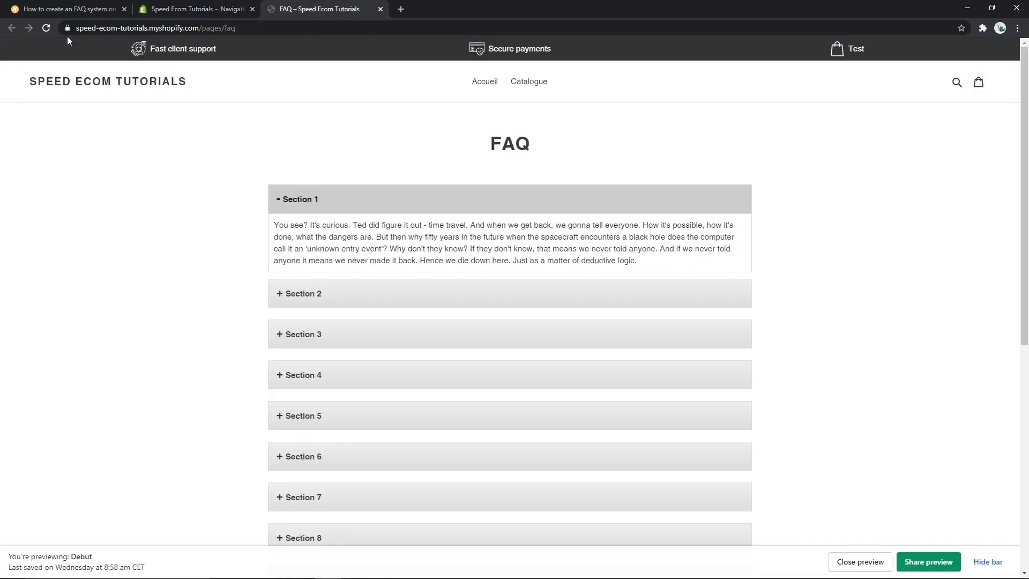
# Reload the storefront to check the new FAQ header link, then return to the admin
pyautogui.click(49, 30)
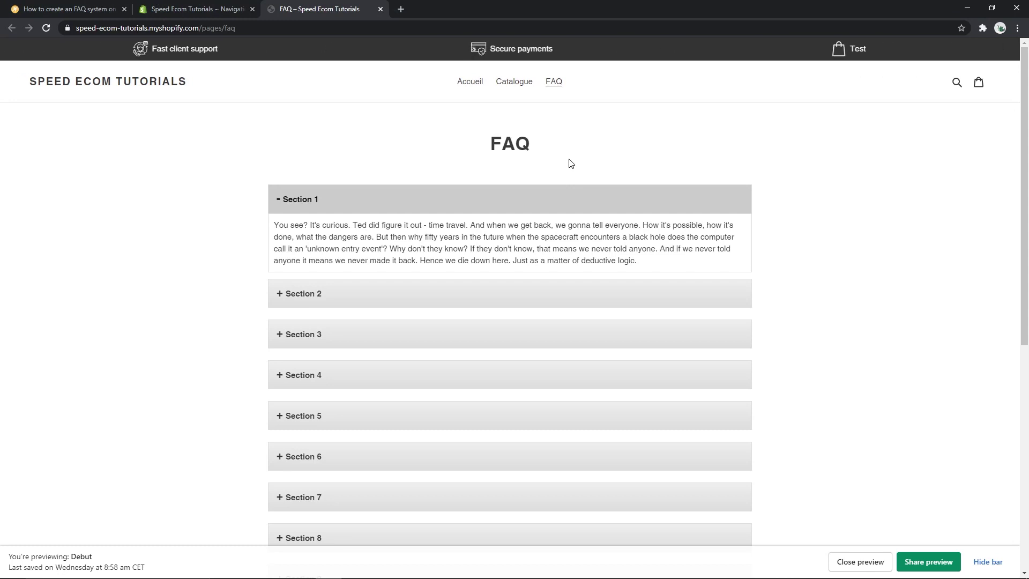
pyautogui.click(169, 8)
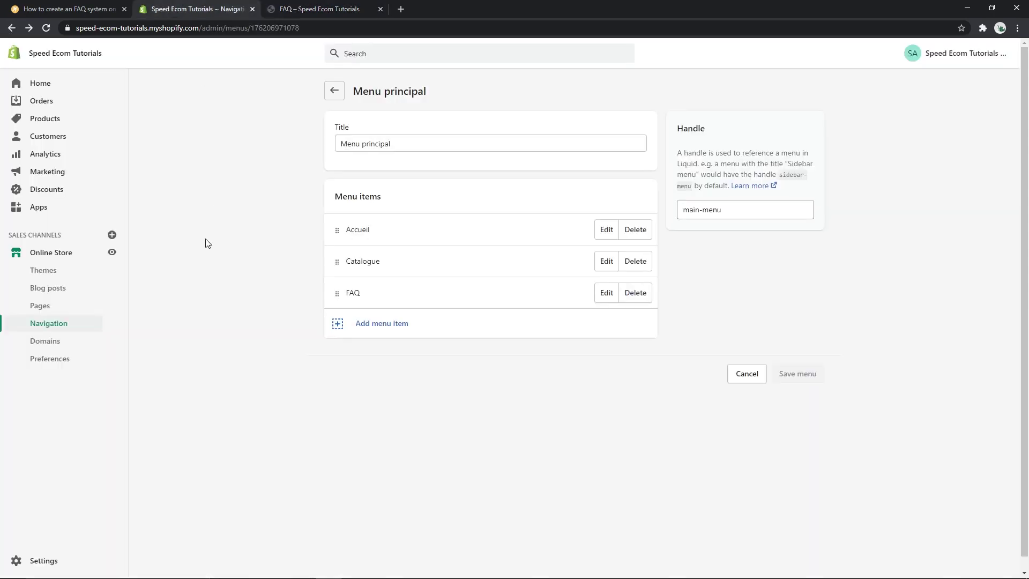
# Open the FAQ page's HTML source and select the style code from <style type="text/css"> downward
pyautogui.click(58, 307)
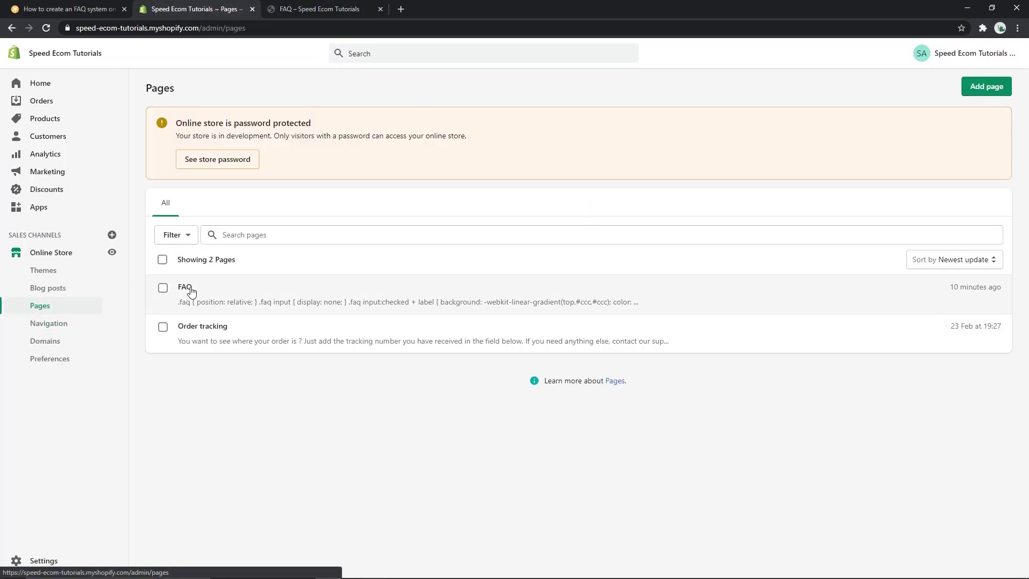
pyautogui.click(189, 288)
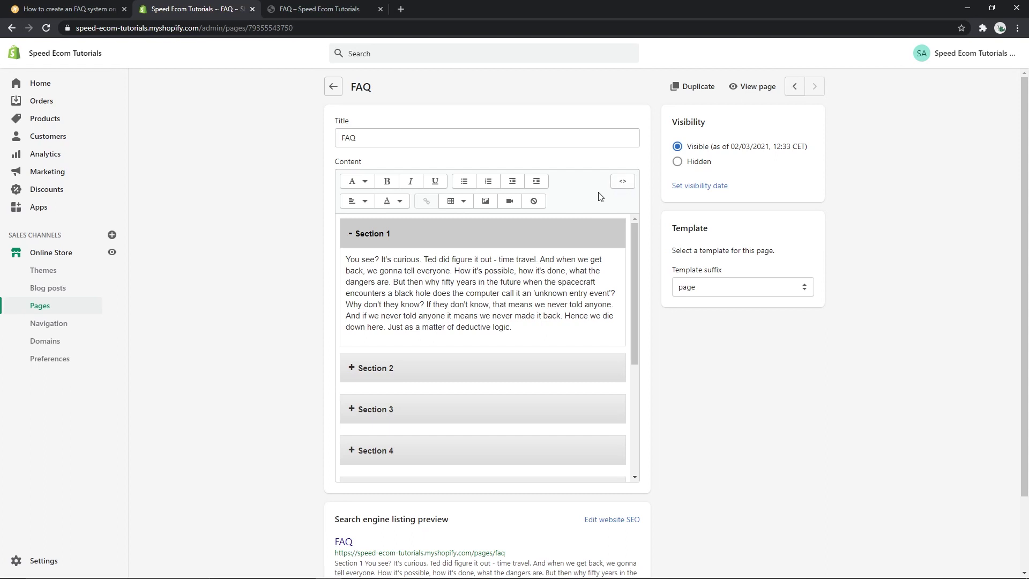
pyautogui.click(622, 182)
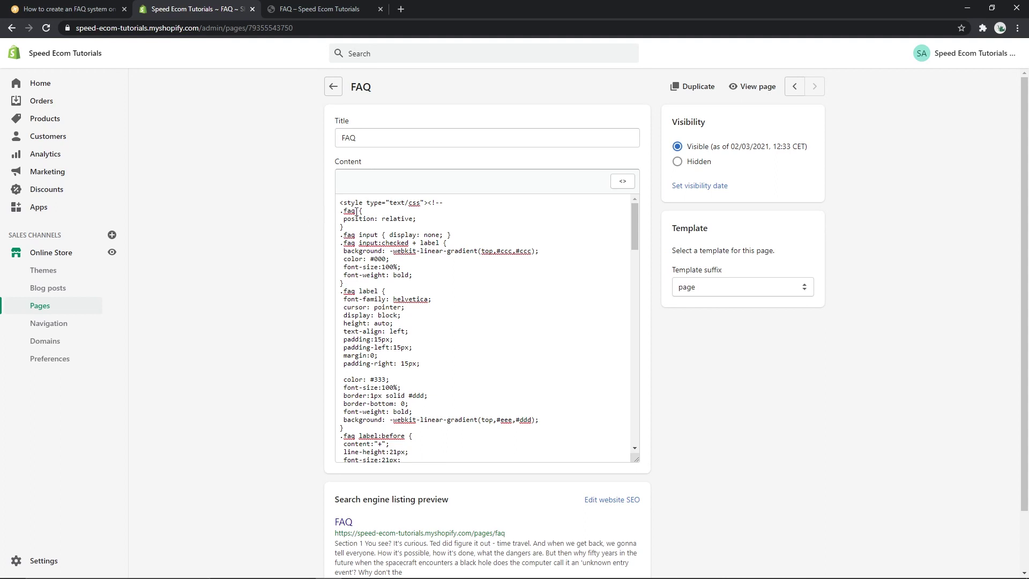
pyautogui.moveTo(339, 202); pyautogui.dragTo(393, 365)
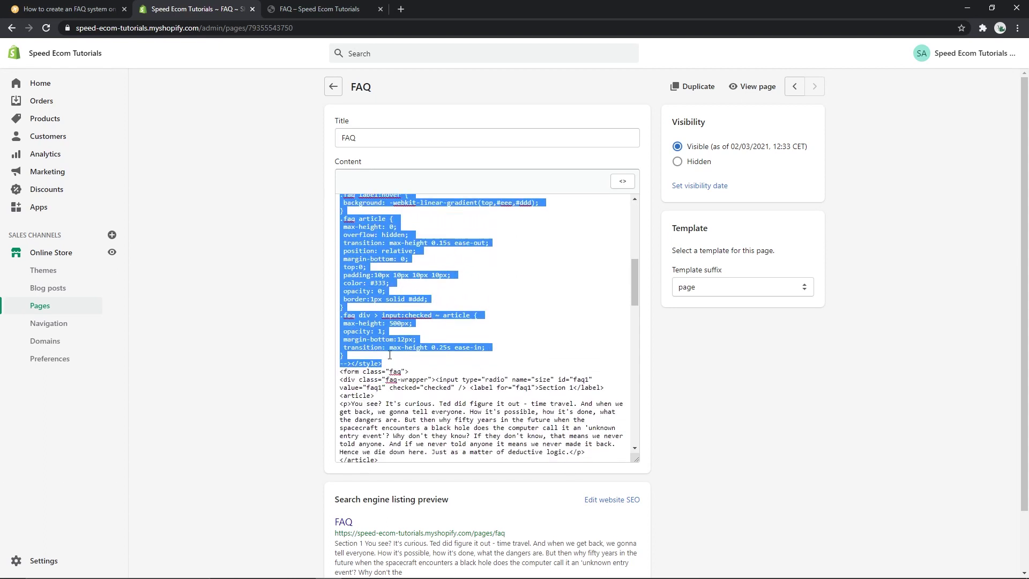
pyautogui.scroll(6, 397, 352)
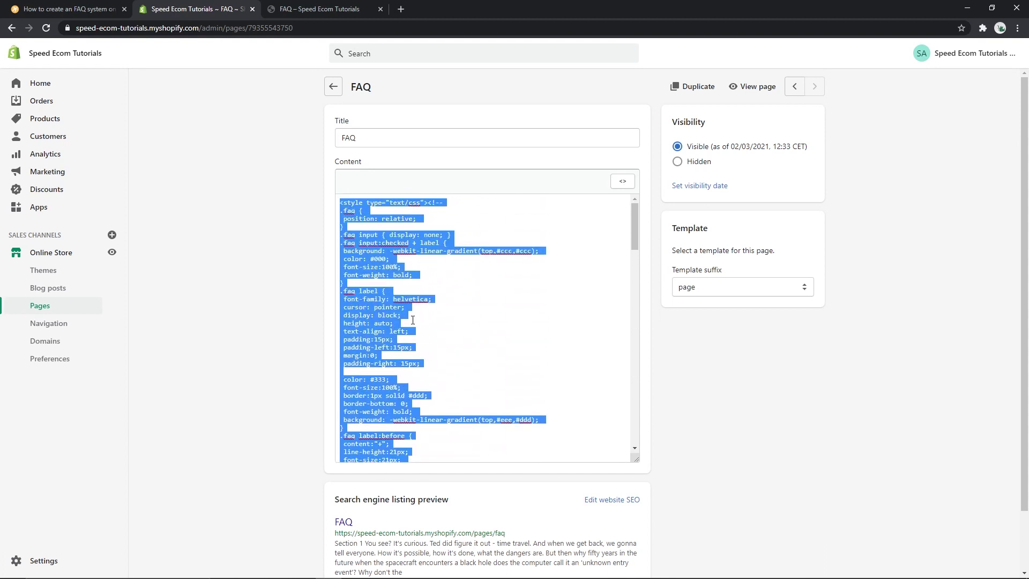
pyautogui.scroll(-6, 412, 320)
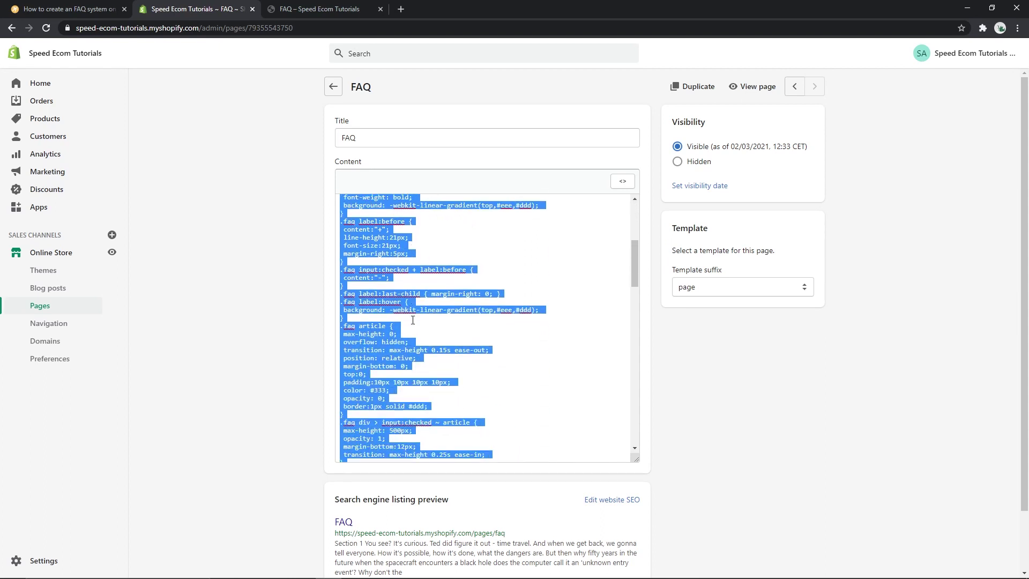
# Duplicate the Section 9 block, pasting a copy right after it before </form>
pyautogui.click(386, 313)
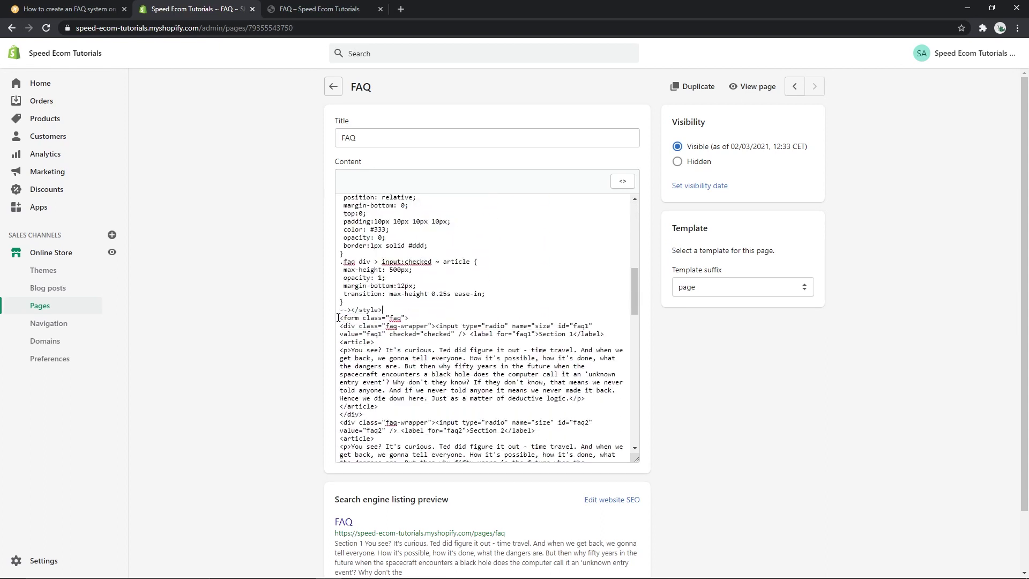
pyautogui.moveTo(340, 318); pyautogui.dragTo(409, 317)
pyautogui.click(406, 318)
pyautogui.scroll(-1, 452, 331)
pyautogui.scroll(-15, 452, 330)
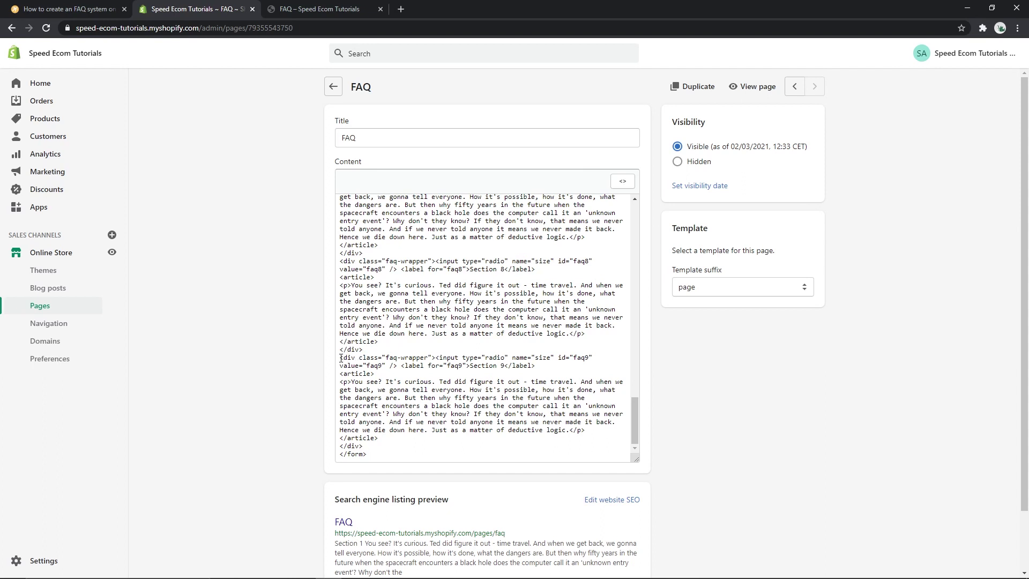
pyautogui.moveTo(341, 358); pyautogui.dragTo(357, 358)
pyautogui.click(343, 357)
pyautogui.moveTo(342, 358); pyautogui.dragTo(380, 434)
pyautogui.hotkey('ctrl', 'c')
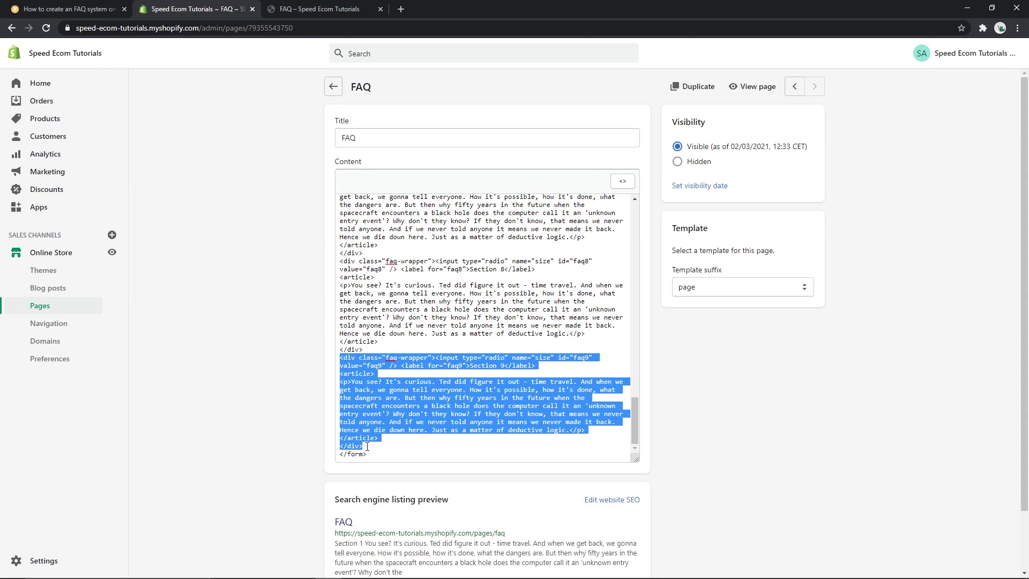
pyautogui.click(379, 447)
pyautogui.press('Return')
pyautogui.press('Return')
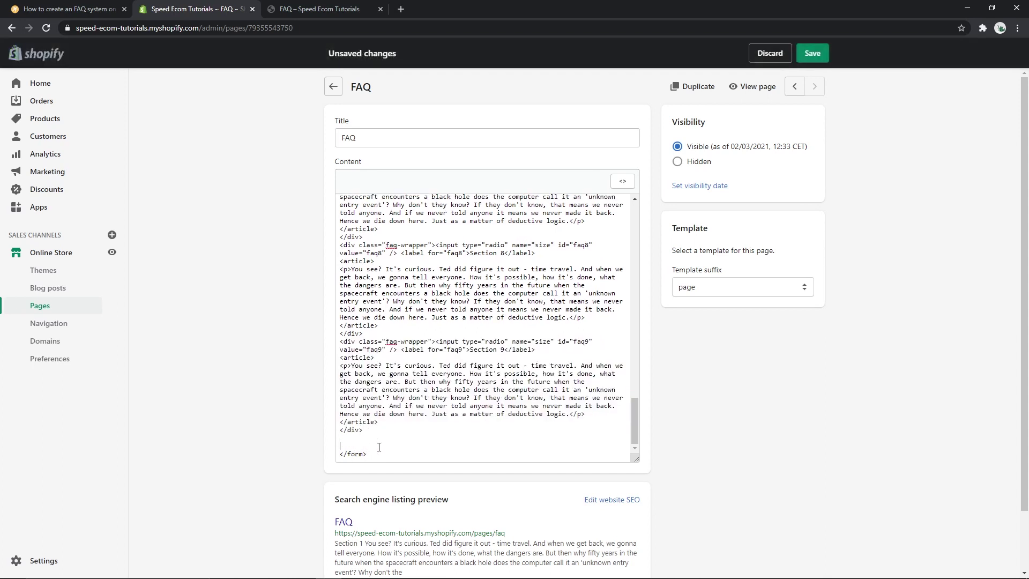
pyautogui.hotkey('ctrl', 'v')
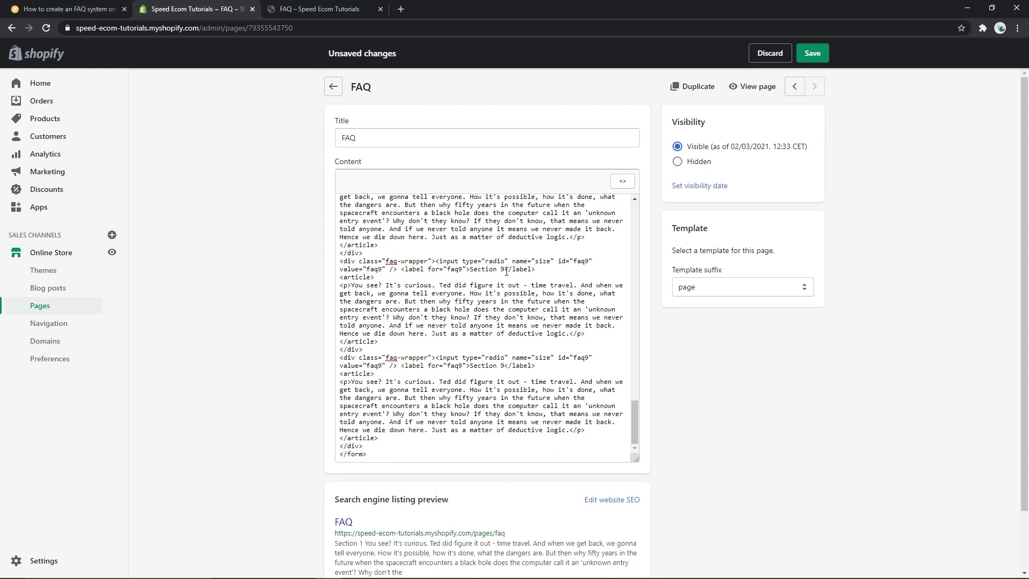
# Relabel the copy Section 10 with id and value faq10, then save the page
pyautogui.click(505, 364)
pyautogui.press('BackSpace')
pyautogui.write('10')
pyautogui.click(588, 357)
pyautogui.press('BackSpace')
pyautogui.write('10')
pyautogui.click(382, 366)
pyautogui.press('BackSpace')
pyautogui.write('10')
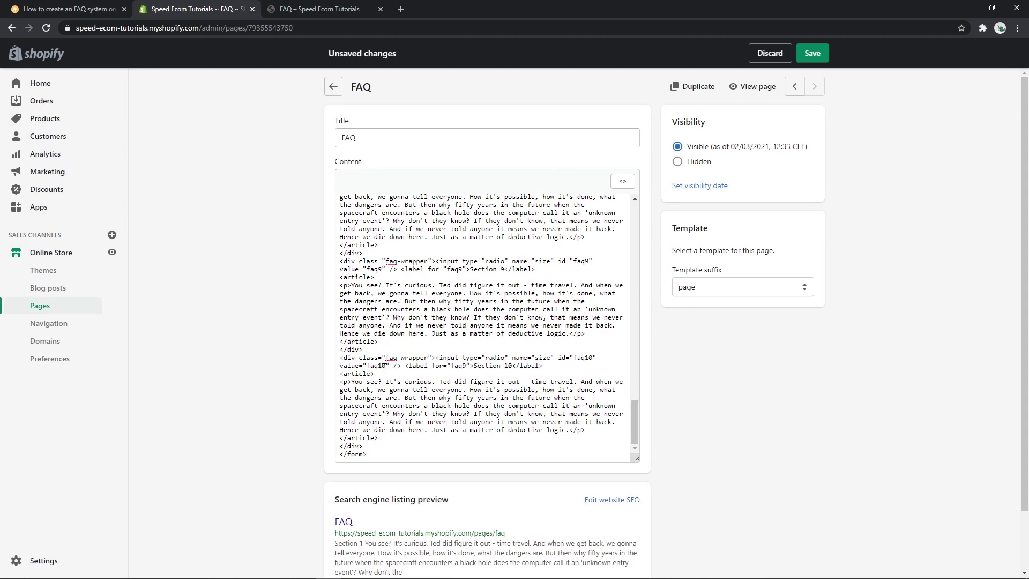
pyautogui.click(820, 56)
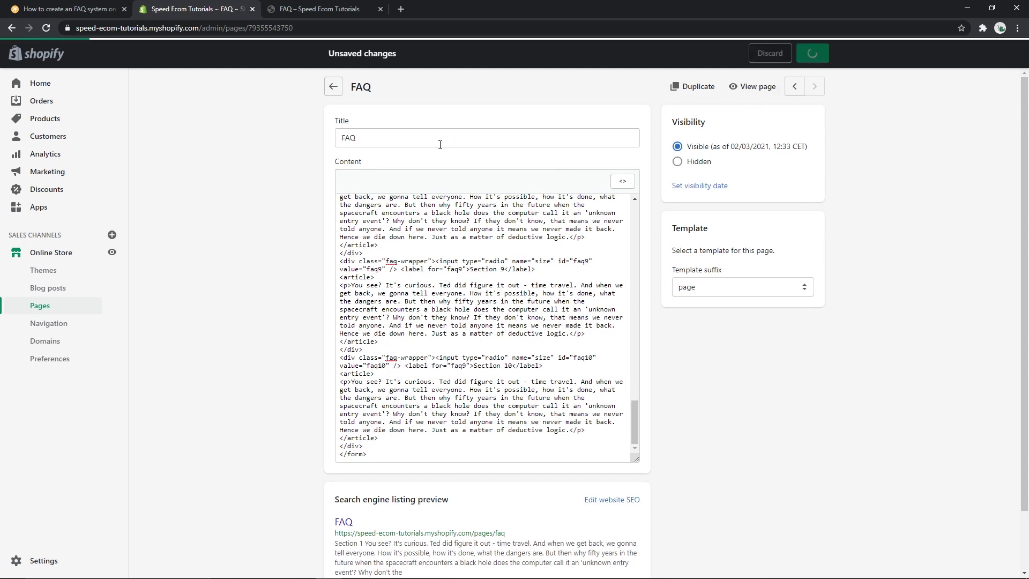
# Reload the live FAQ page to check Section 10 appears below Section 9
pyautogui.click(300, 6)
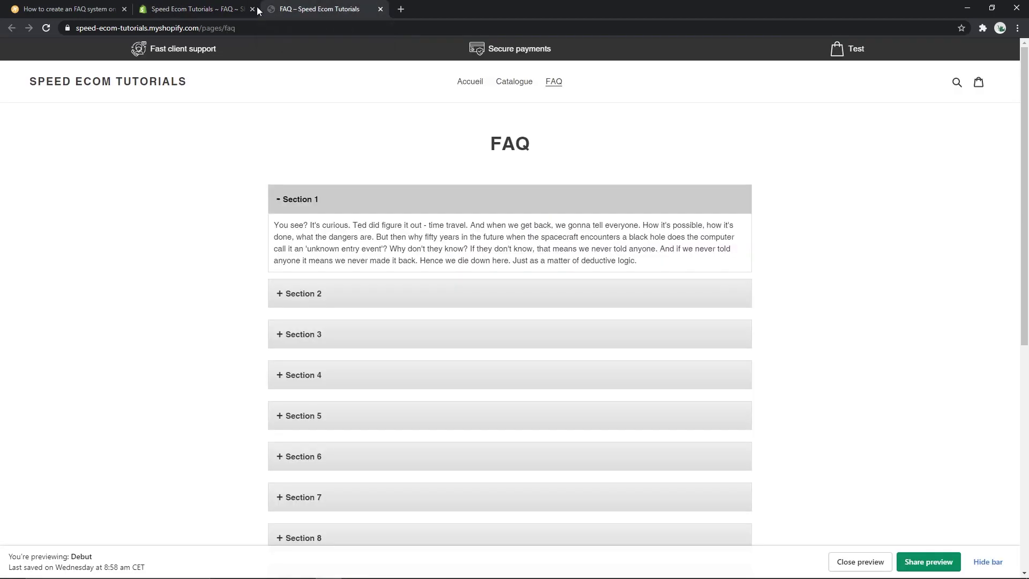
pyautogui.click(46, 27)
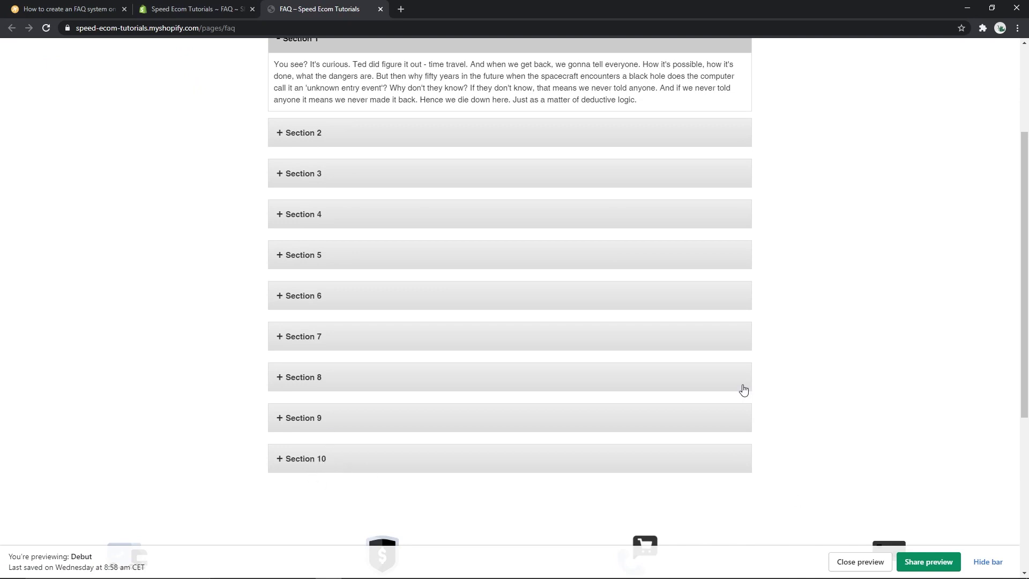
pyautogui.click(239, 5)
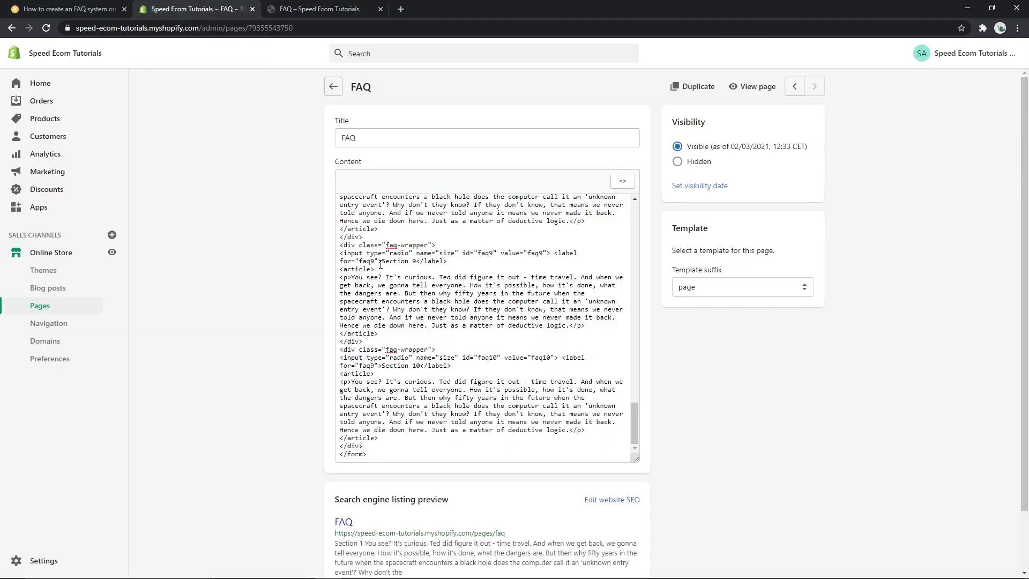
pyautogui.moveTo(381, 365); pyautogui.dragTo(423, 365)
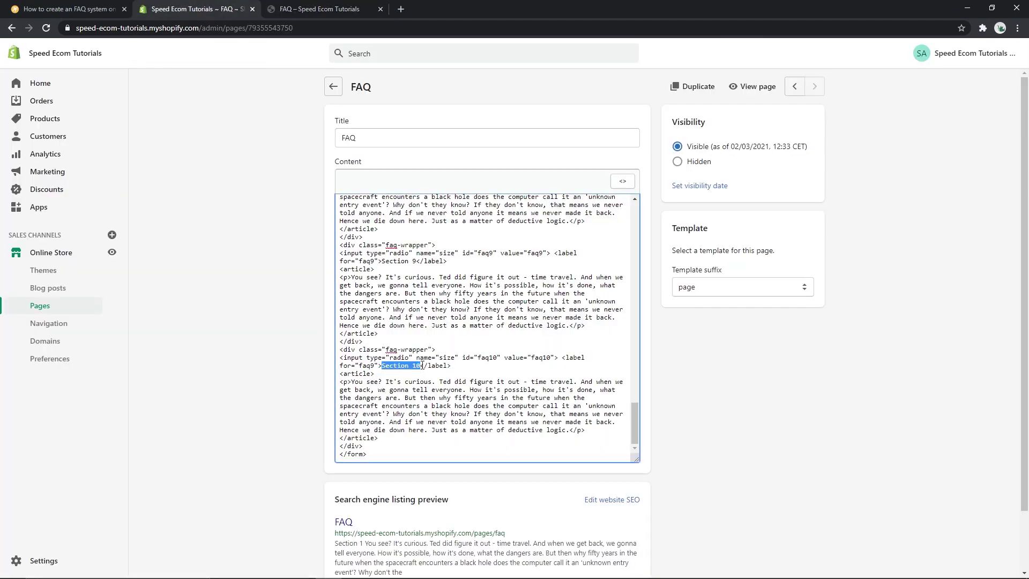
pyautogui.click(379, 397)
pyautogui.moveTo(351, 381); pyautogui.dragTo(570, 429)
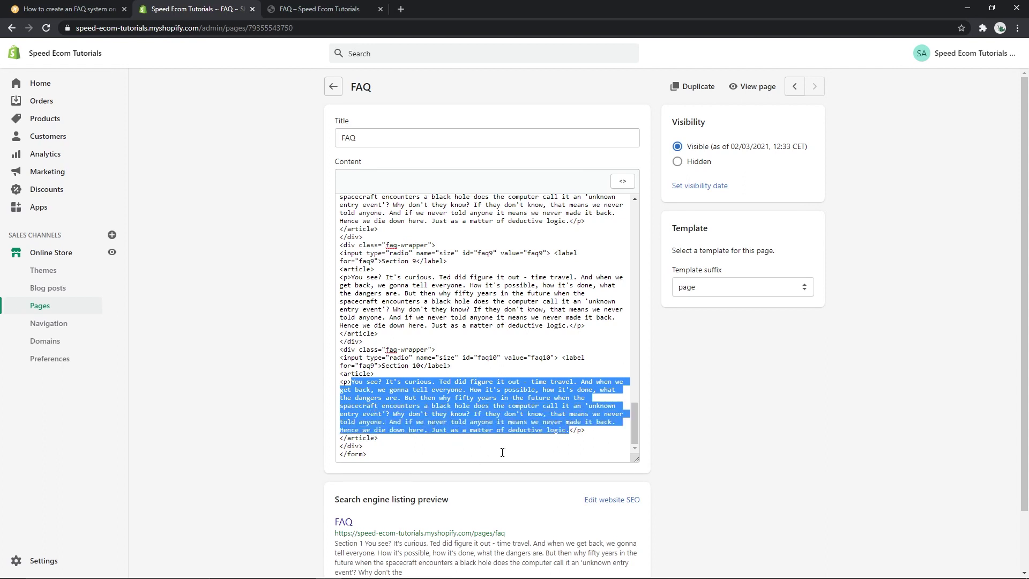
pyautogui.click(626, 366)
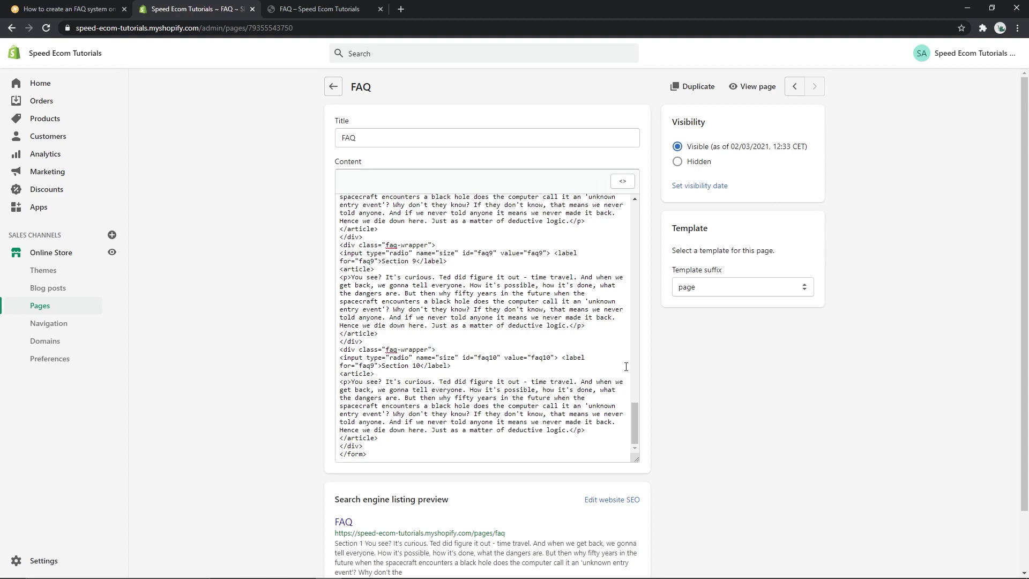
pyautogui.scroll(18, 543, 324)
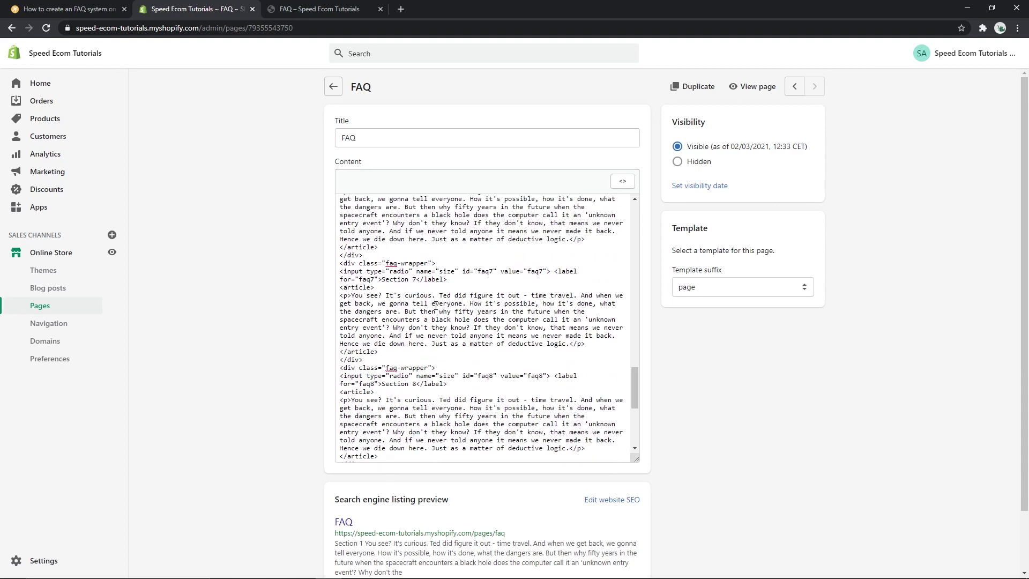
pyautogui.scroll(5, 435, 305)
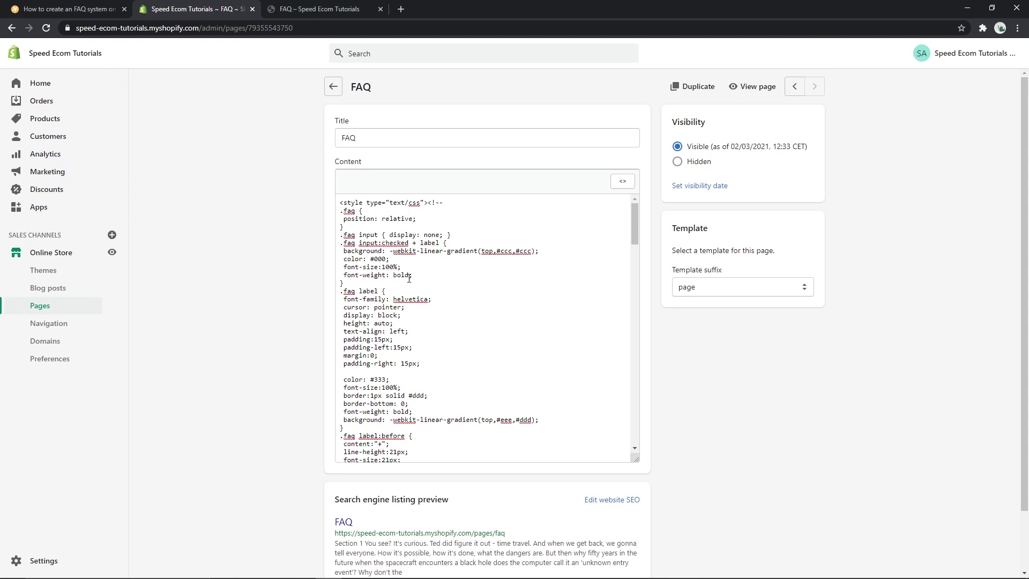
# Change the .faq label gradient from #eee/#ddd to linear-gradient(top,#000,#555) and save
pyautogui.click(307, 14)
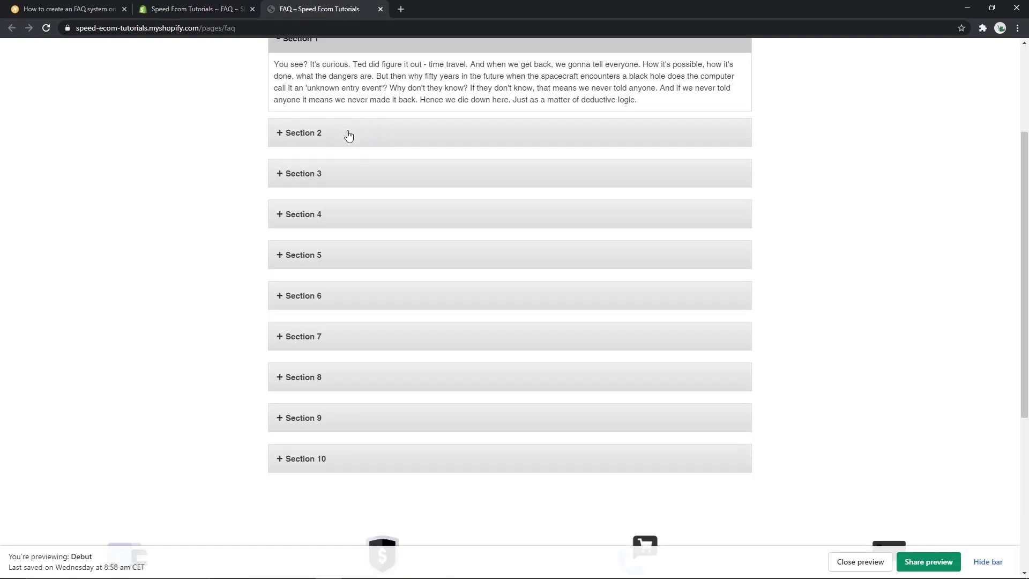
pyautogui.hotkey('ctrl', 'shift', 'Tab')
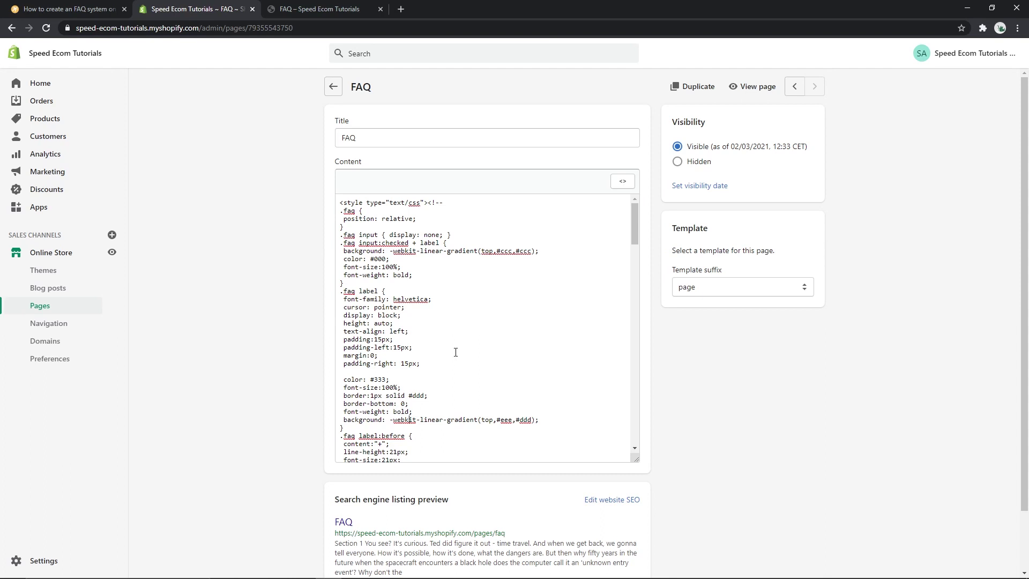
pyautogui.doubleClick(506, 420)
pyautogui.write('000')
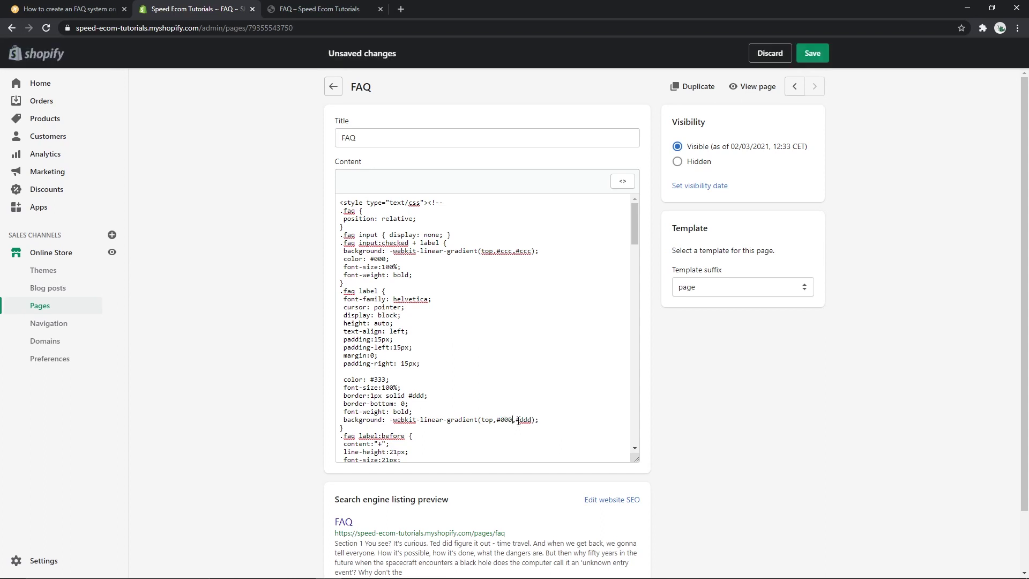
pyautogui.doubleClick(527, 421)
pyautogui.write('555')
pyautogui.click(812, 54)
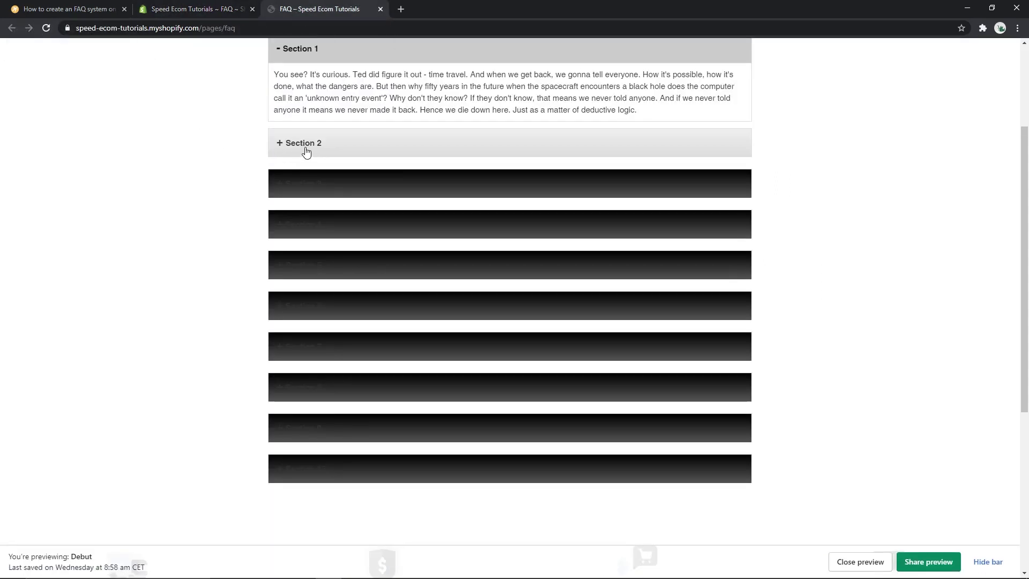
pyautogui.hotkey('ctrl', 'shift', 'Tab')
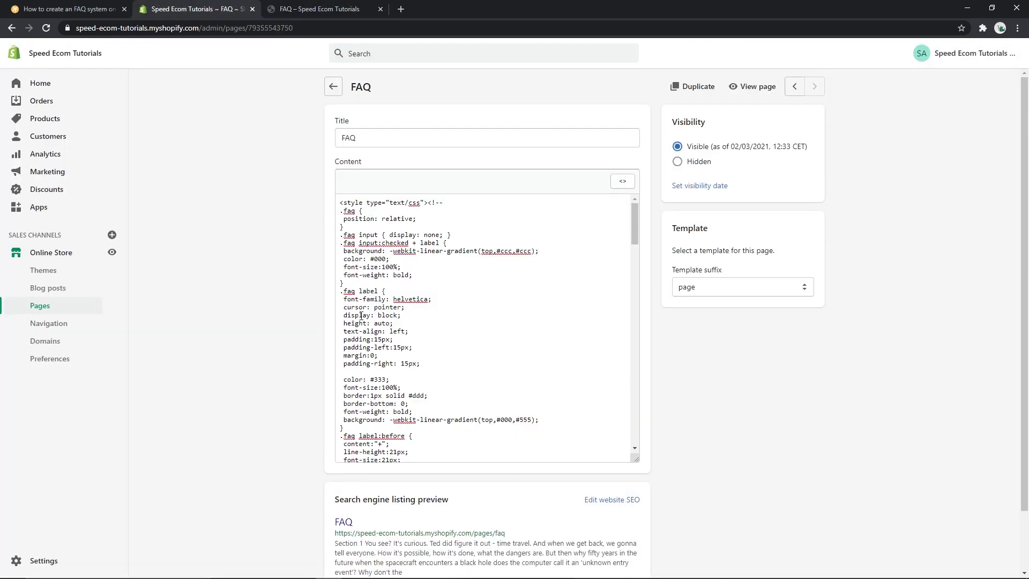
# Change the .faq label text colour from #333 to #fff, save, and reload the storefront to check
pyautogui.doubleClick(379, 378)
pyautogui.write('fff')
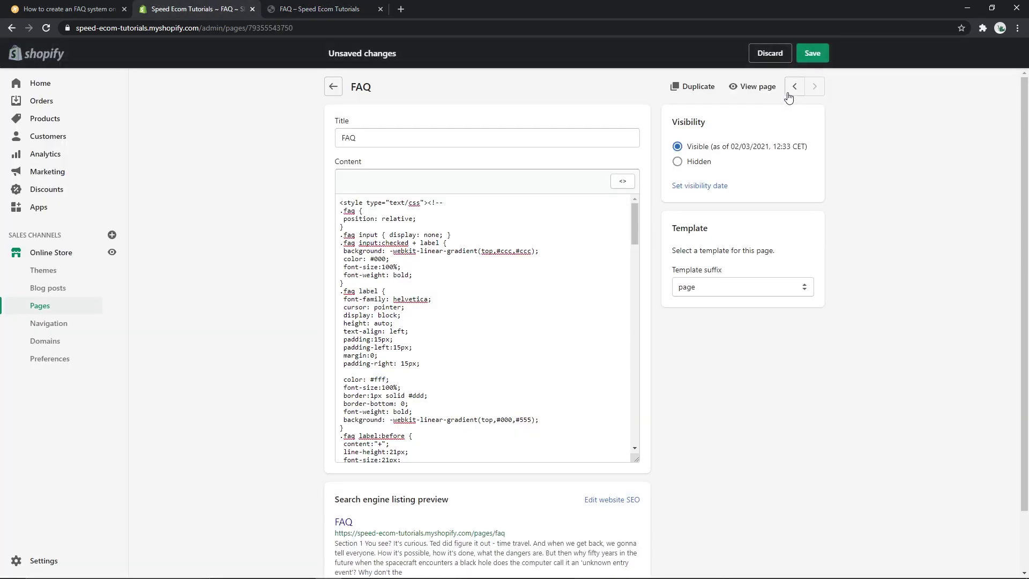
pyautogui.click(812, 53)
pyautogui.hotkey('ctrl', 'Tab')
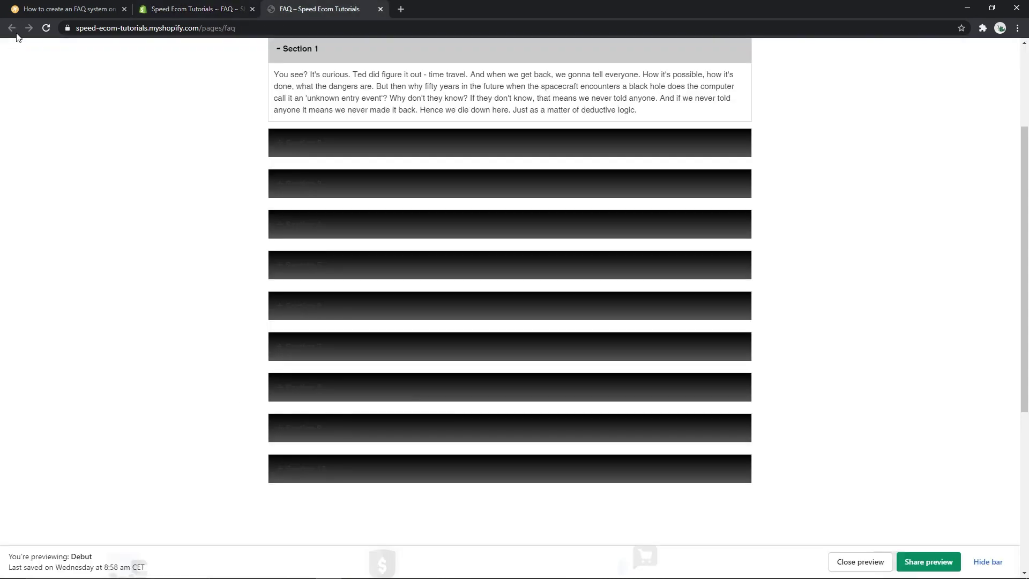
pyautogui.click(46, 29)
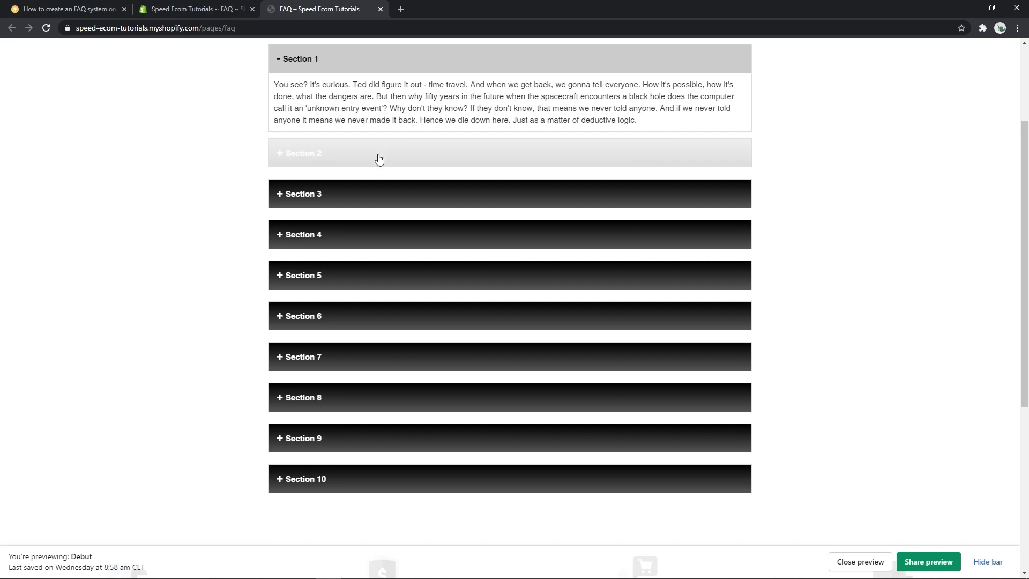
pyautogui.click(194, 6)
pyautogui.scroll(-3, 392, 278)
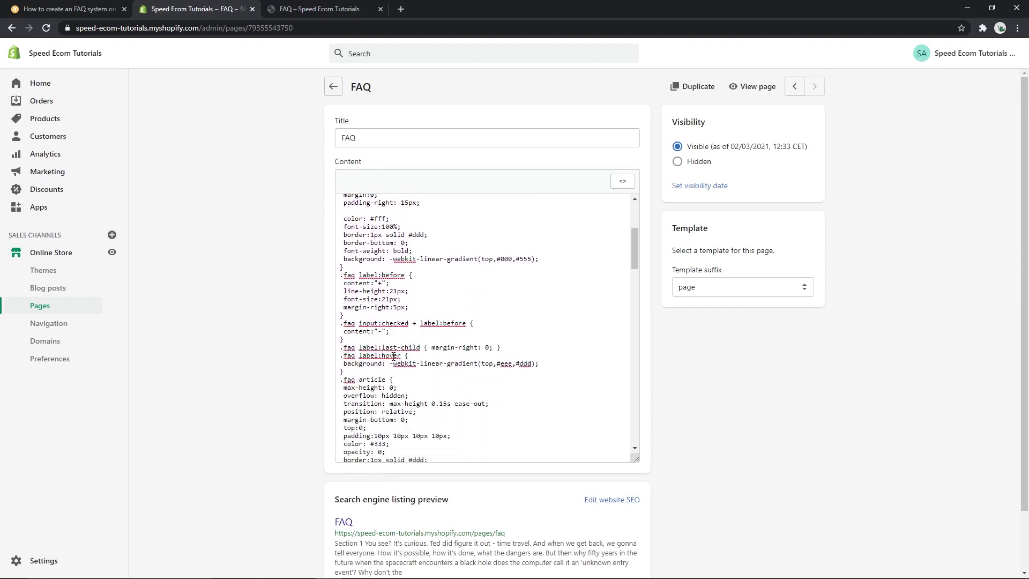
pyautogui.click(441, 363)
pyautogui.scroll(3, 417, 342)
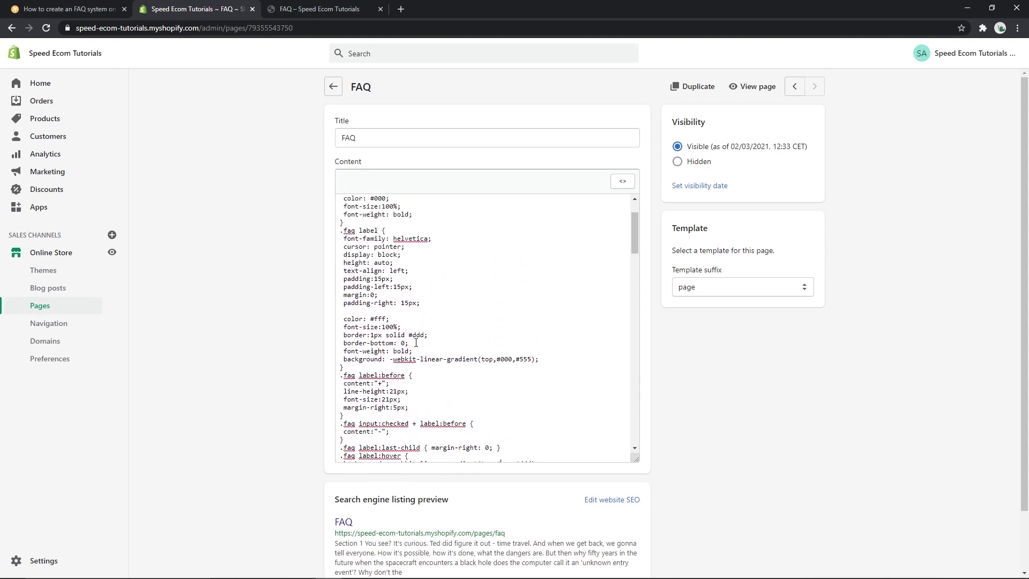
pyautogui.scroll(-1, 399, 347)
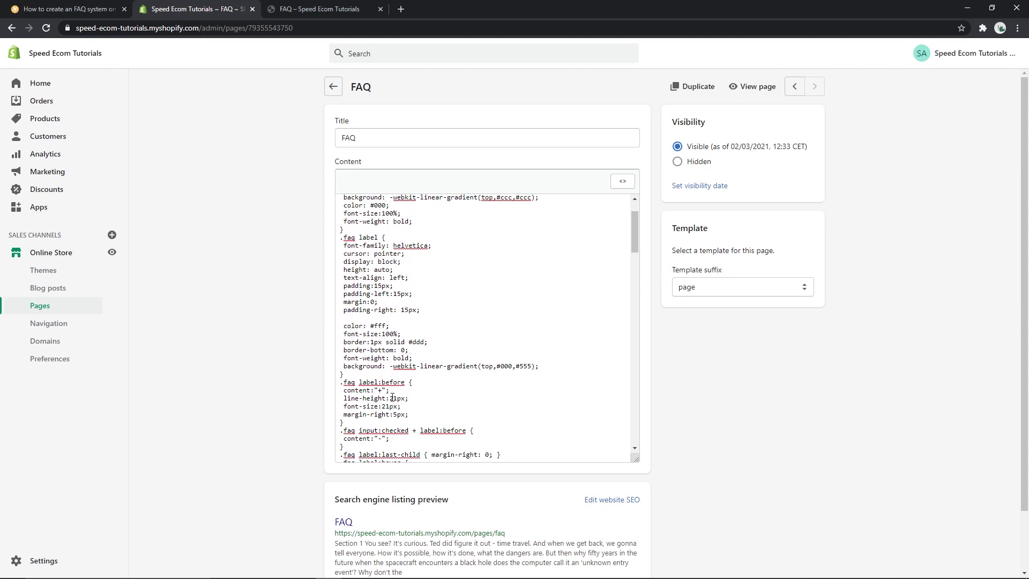
pyautogui.scroll(-1, 411, 352)
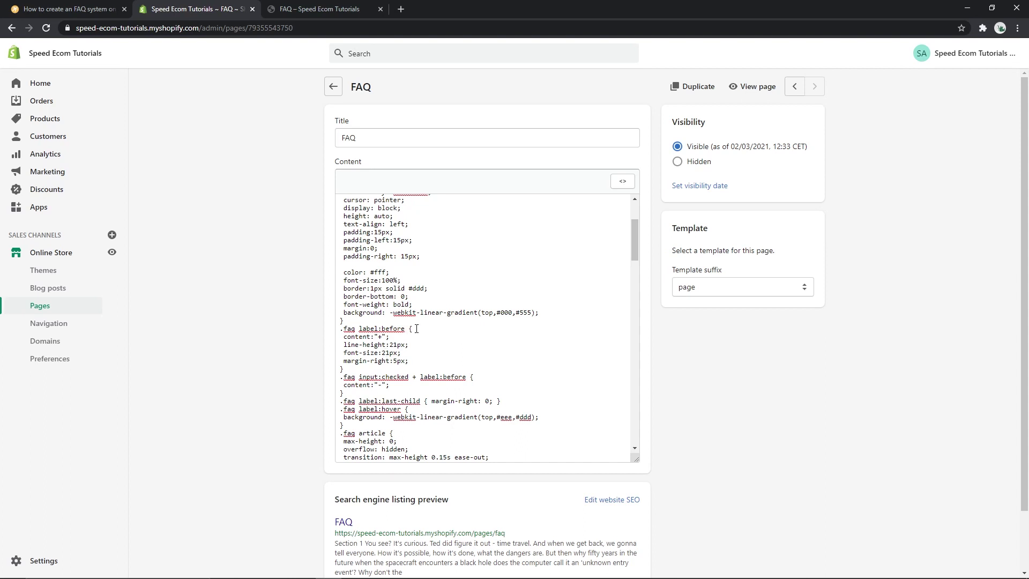
pyautogui.scroll(1, 443, 271)
pyautogui.scroll(1, 444, 271)
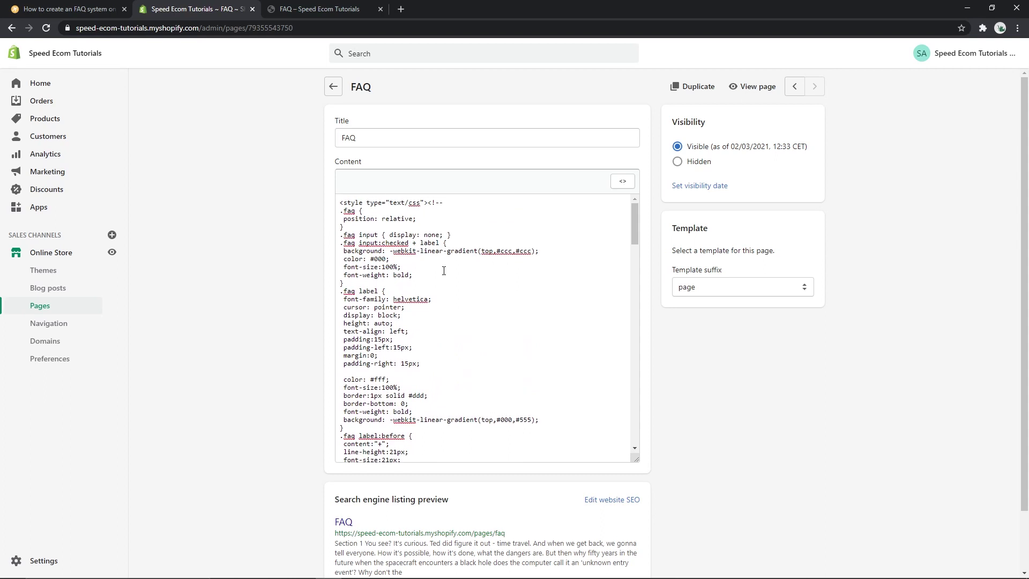
pyautogui.hotkey('ctrl', 'shift', 'Tab')
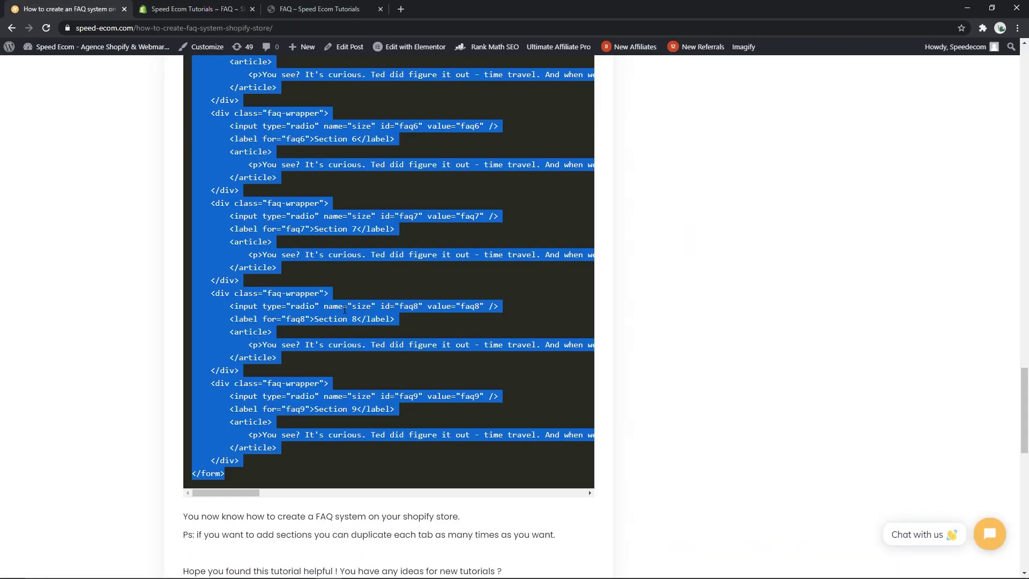
pyautogui.scroll(20, 285, 266)
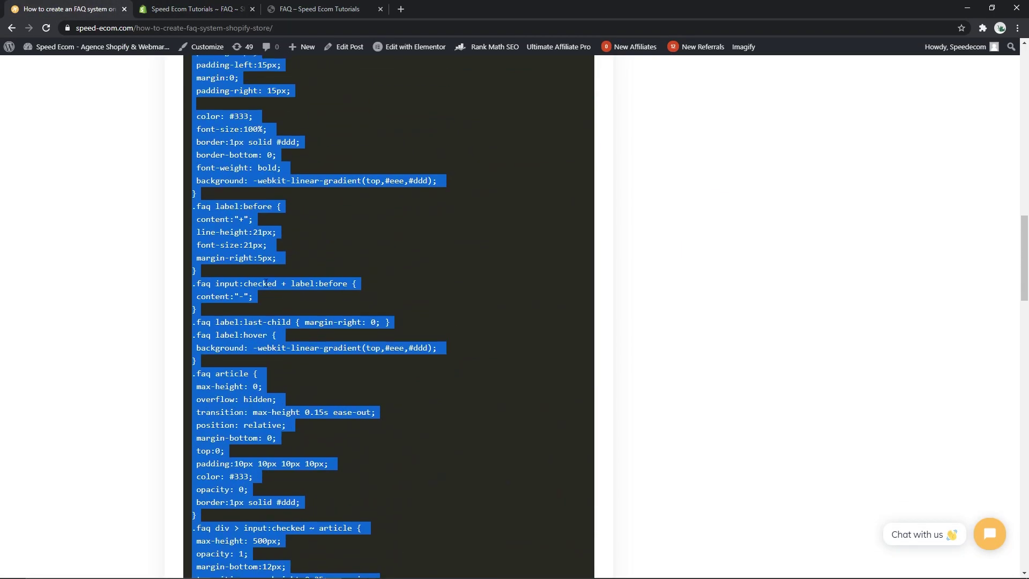
pyautogui.scroll(5, 217, 194)
pyautogui.click(169, 10)
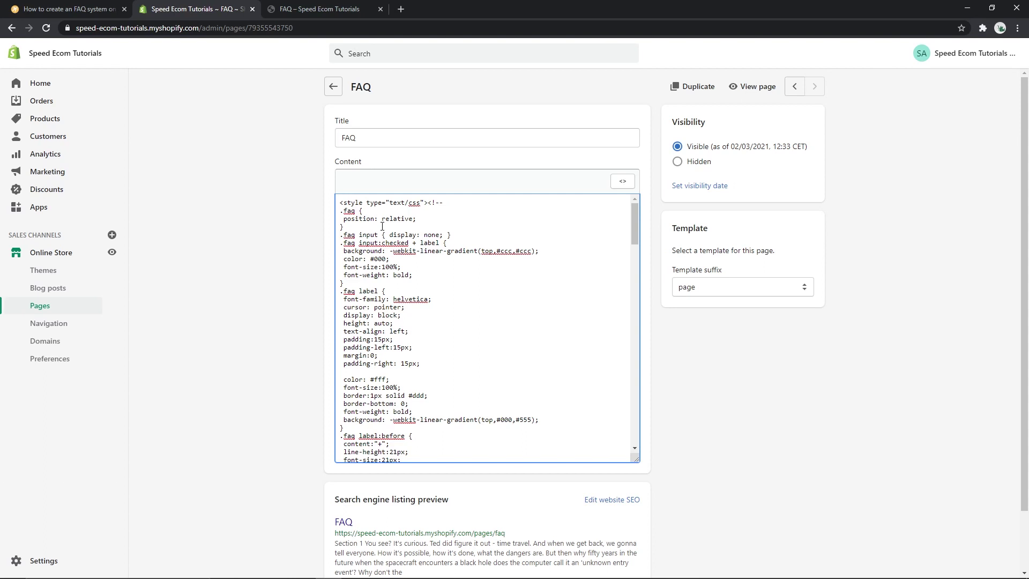
pyautogui.click(663, 382)
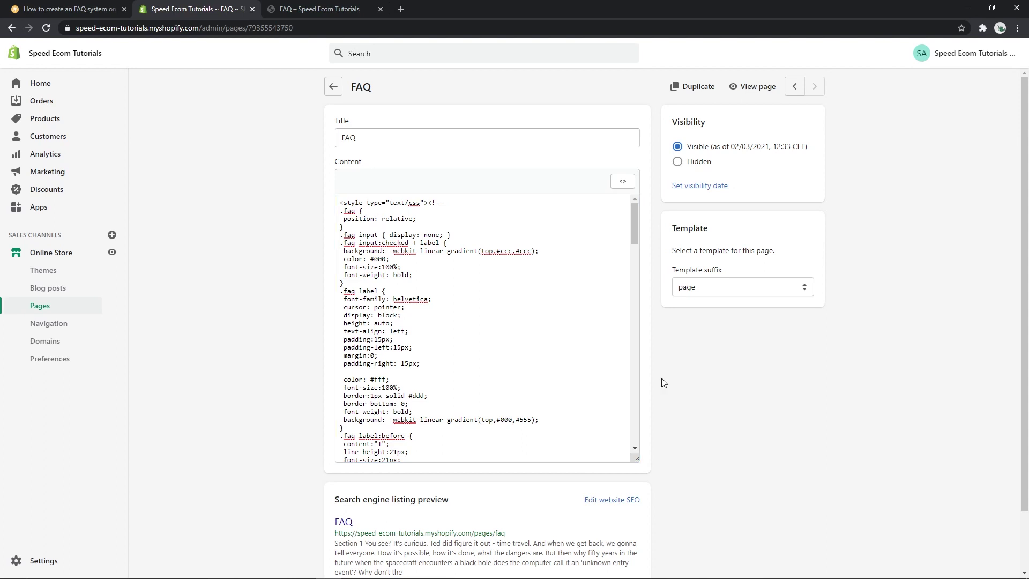